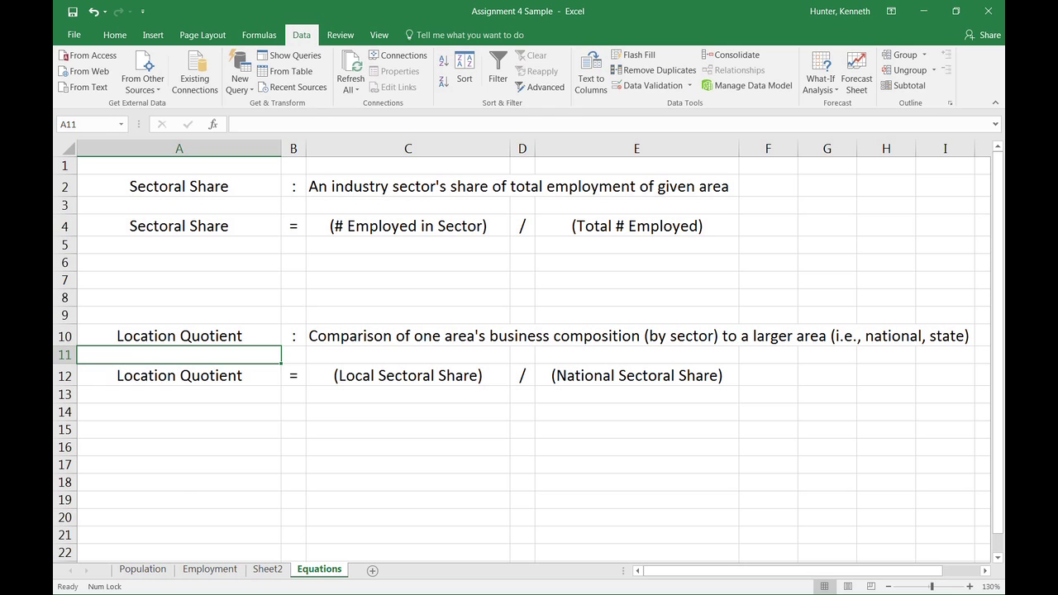
Step: On Sheet2, filter the GeoName column to show only Buncombe, NC and set the view zoom to 90%
key(ctrl+Page_Up)
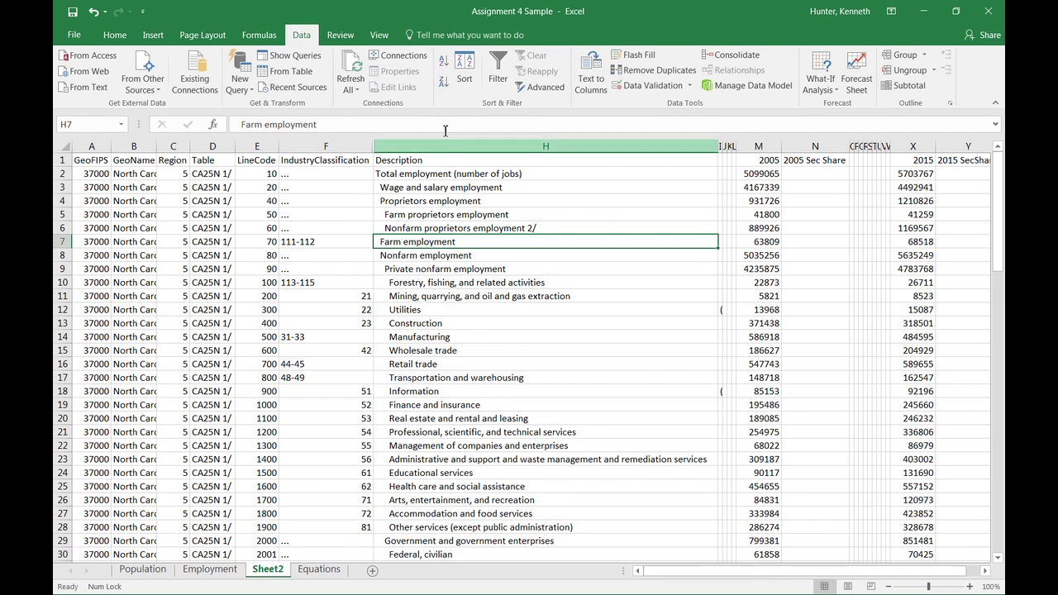
click(498, 73)
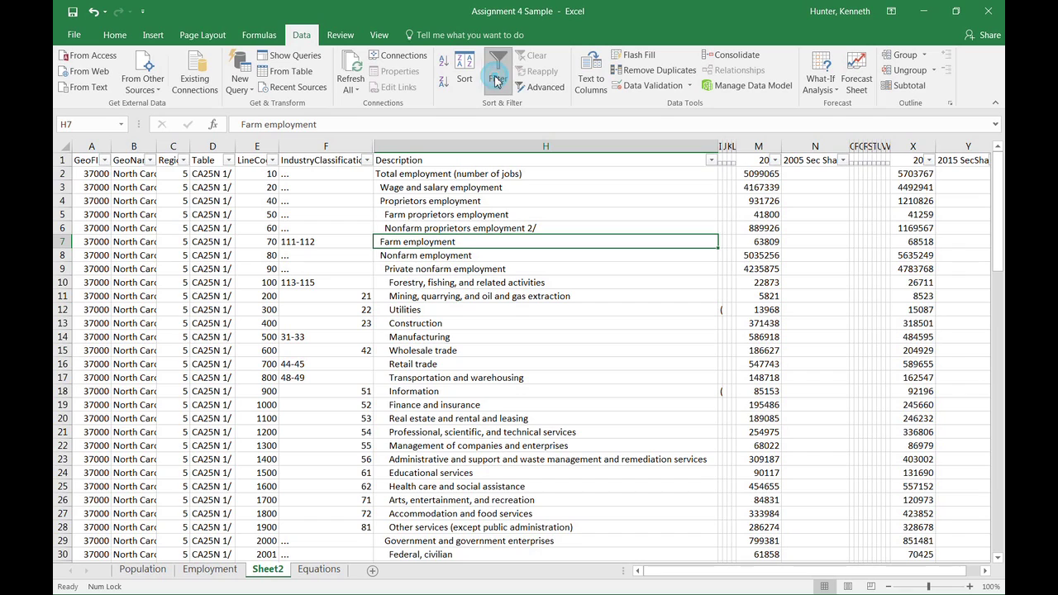
click(150, 161)
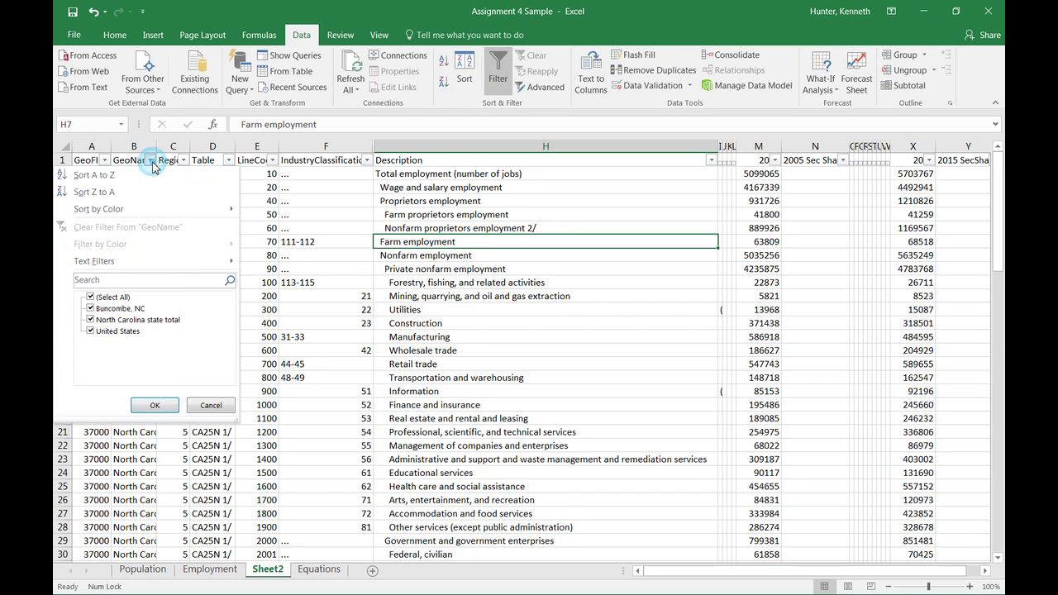
click(103, 297)
click(107, 319)
click(153, 405)
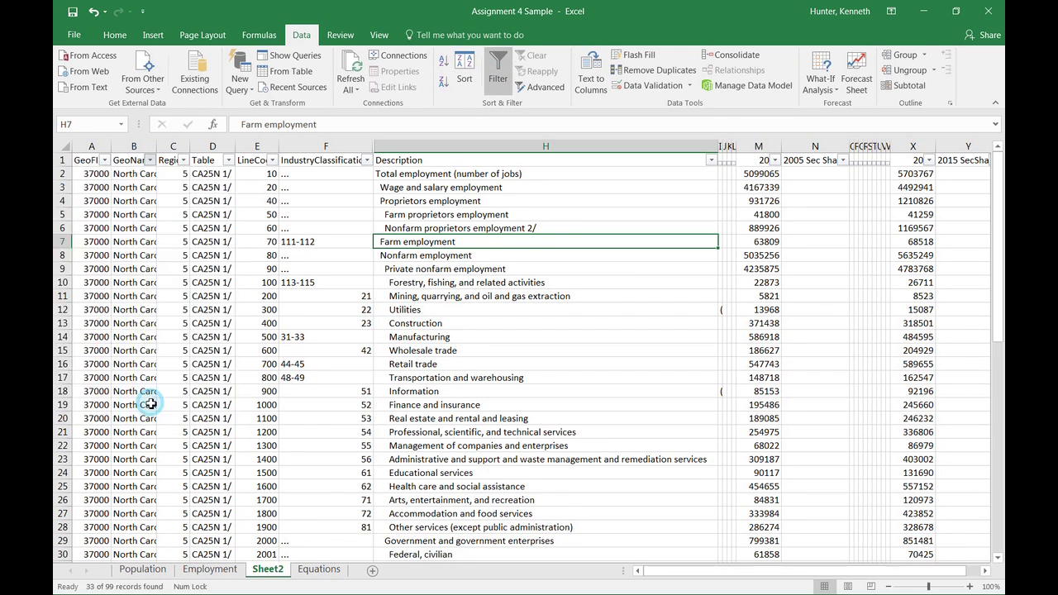
click(888, 586)
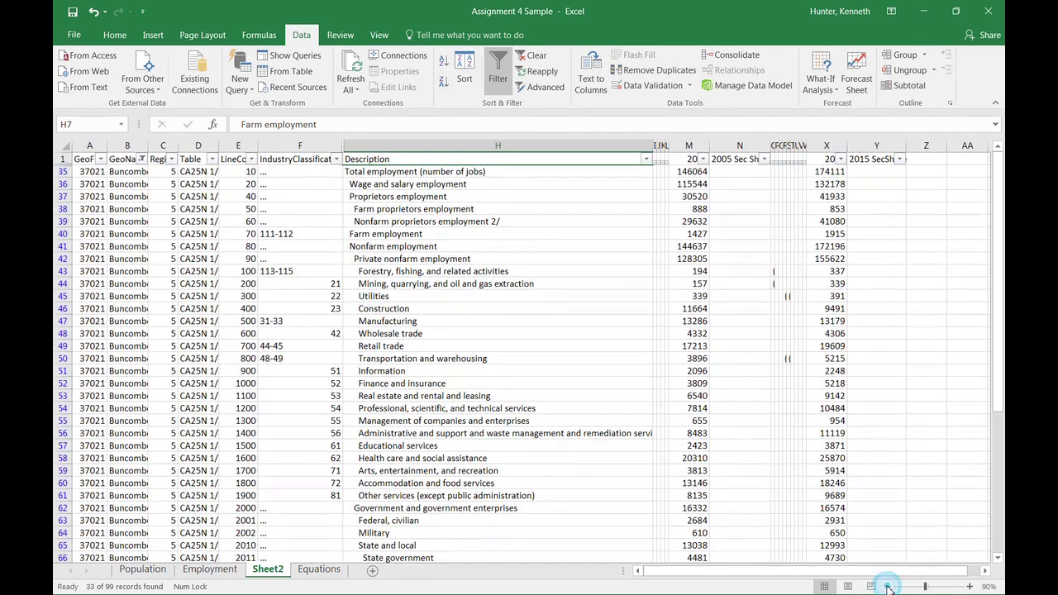
Step: Examine the industry classification codes in column F for the farm, forestry, mining, utilities and construction rows
click(681, 471)
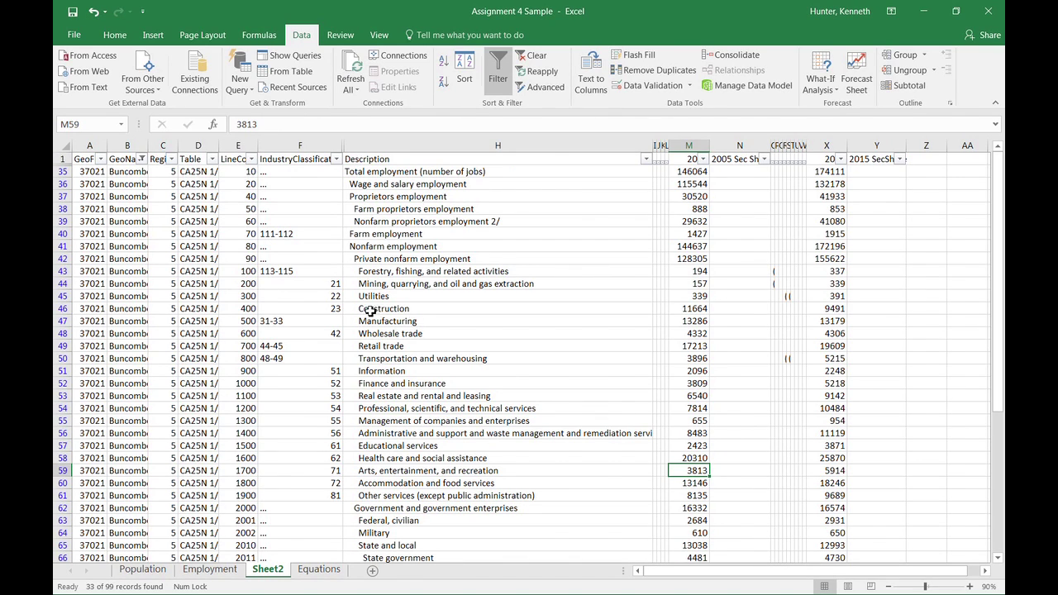
click(336, 284)
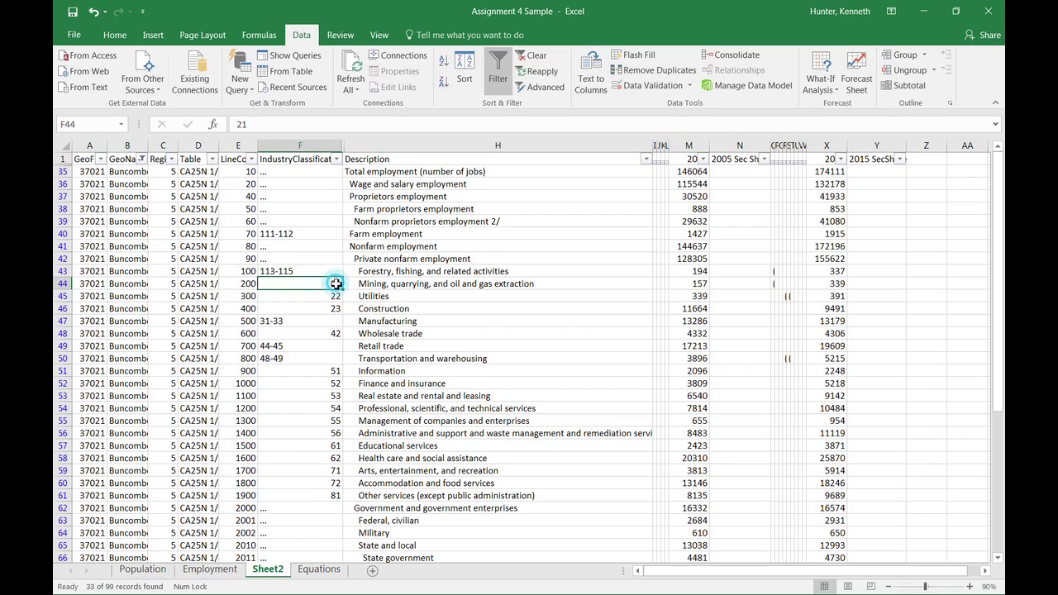
click(323, 234)
click(318, 272)
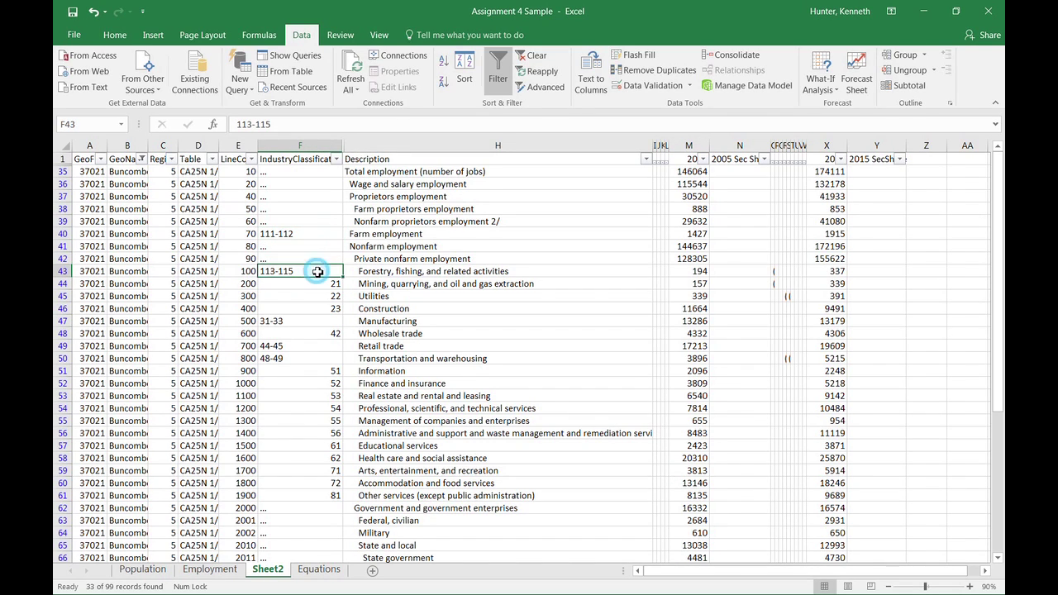
click(317, 284)
click(312, 295)
click(313, 308)
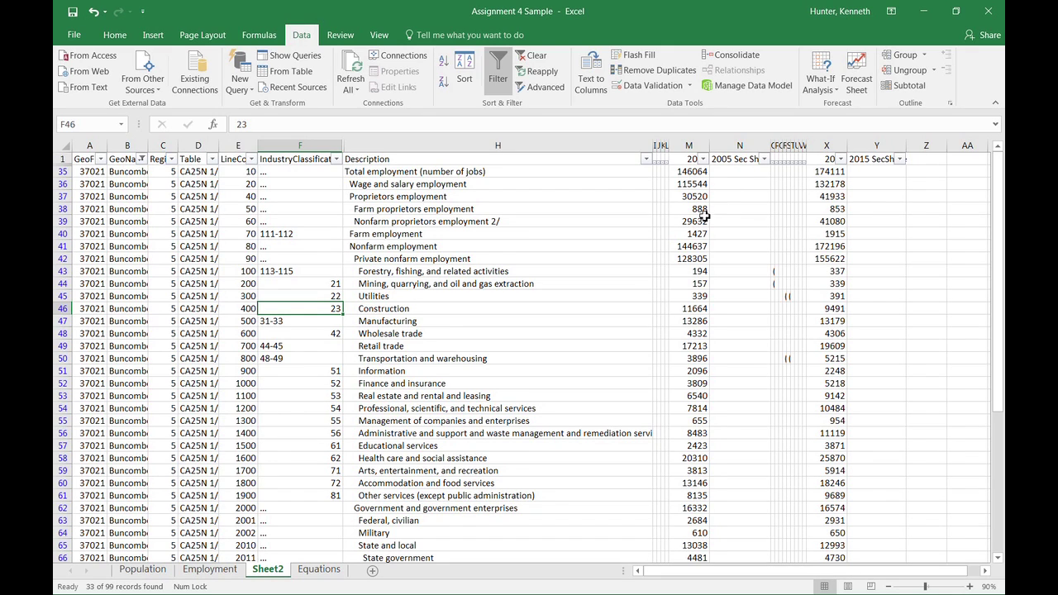
Step: Start the 2005 sectoral share formula for Farm employment in N40 by dividing M40 by total employment in M35
click(739, 236)
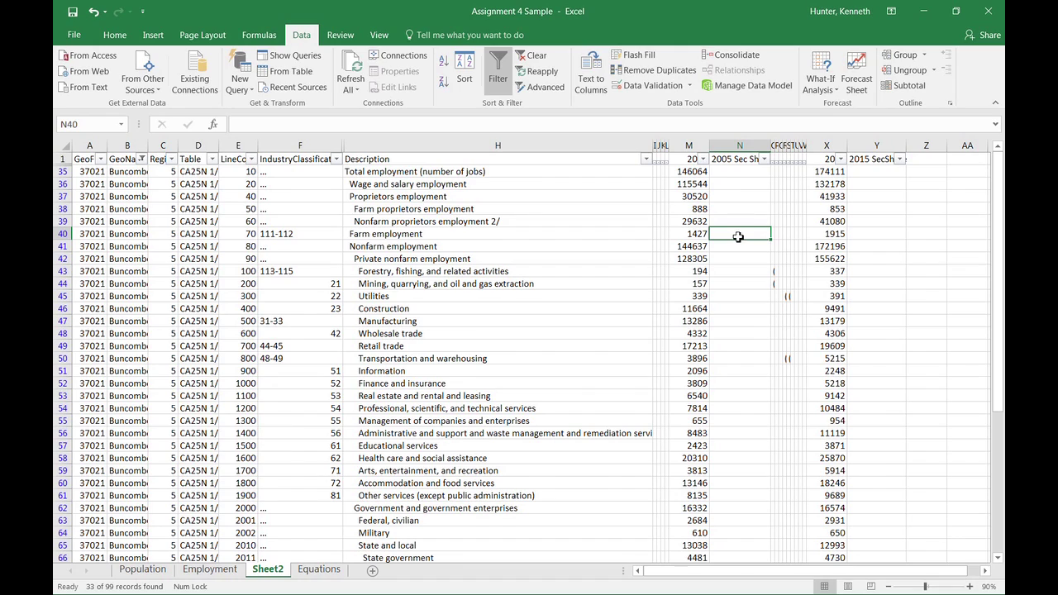
text(=)
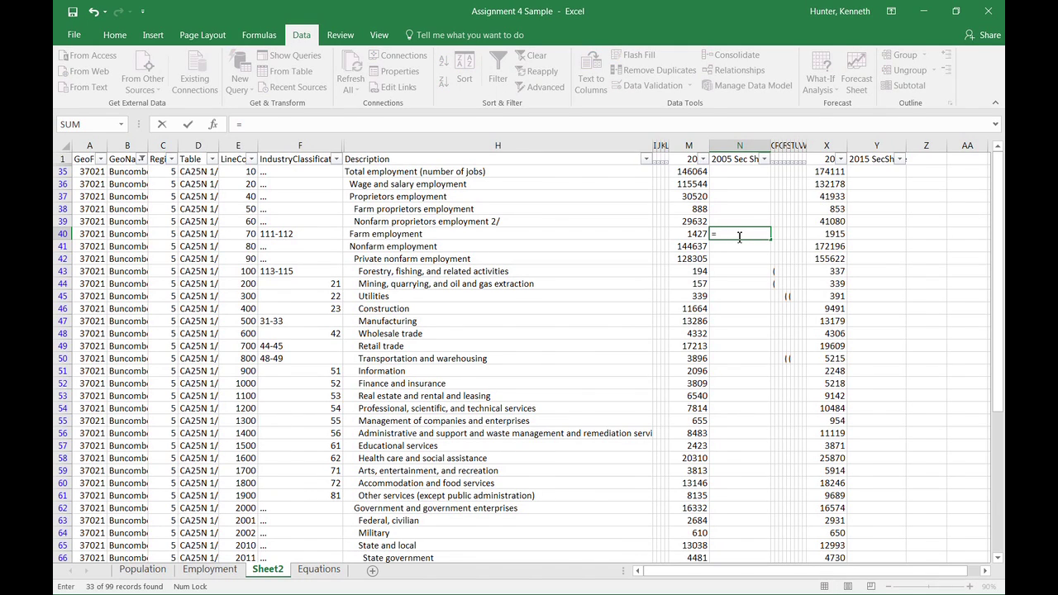
key(Left)
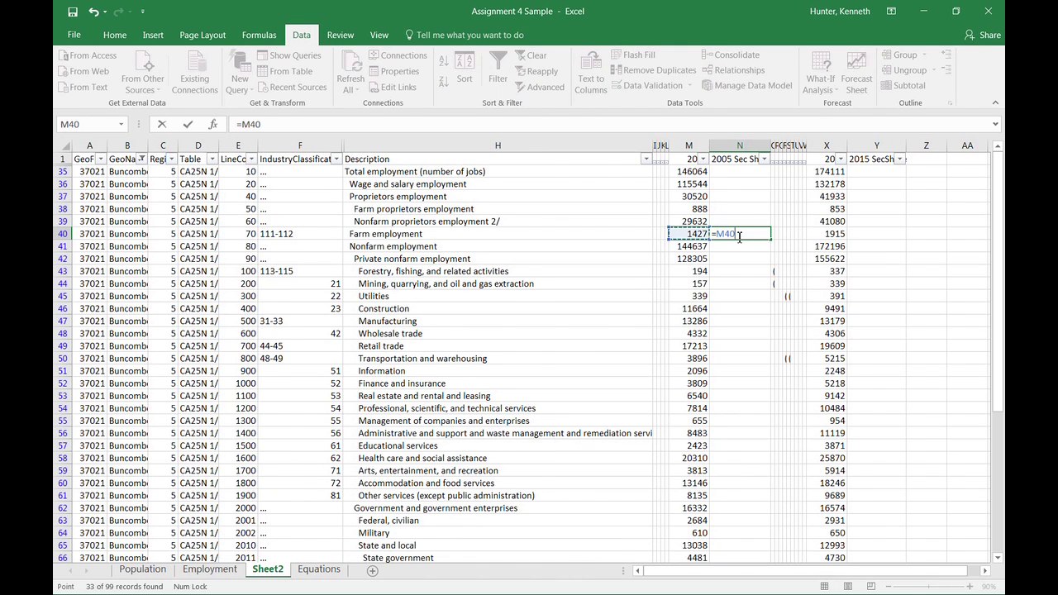
text(/)
key(Up)
key(Up)
key(Up)
key(Up)
key(Up)
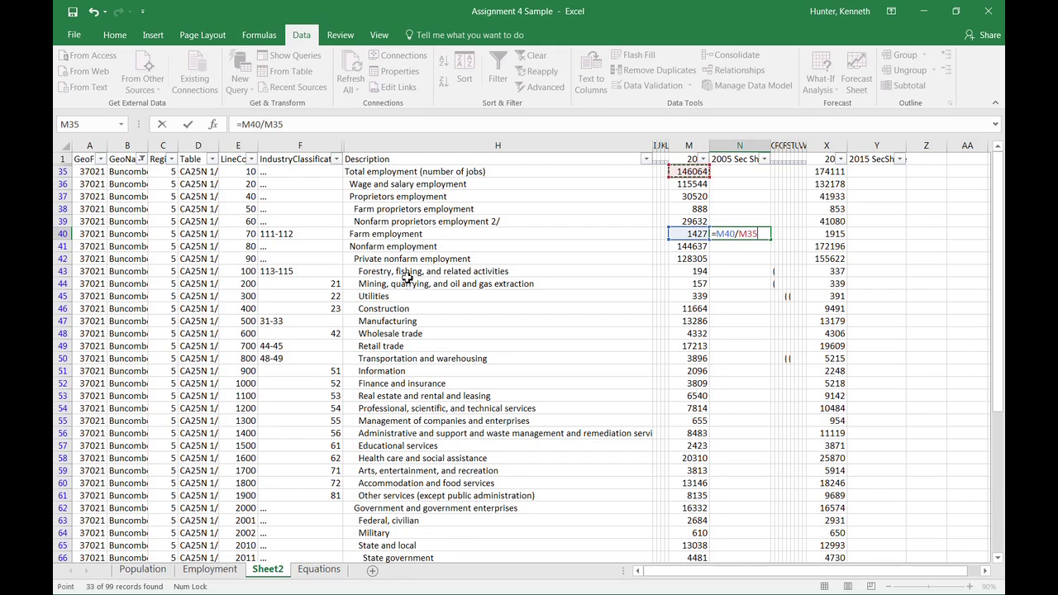
Step: Make the row of the total employment reference absolute and commit the formula as =M40/M$35
click(272, 125)
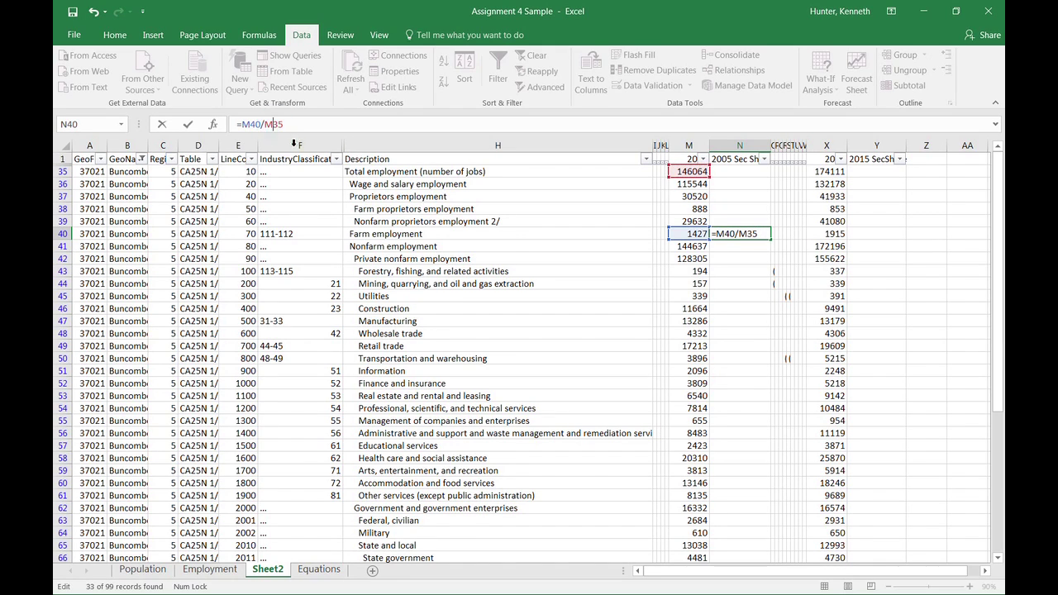
text($)
key(Return)
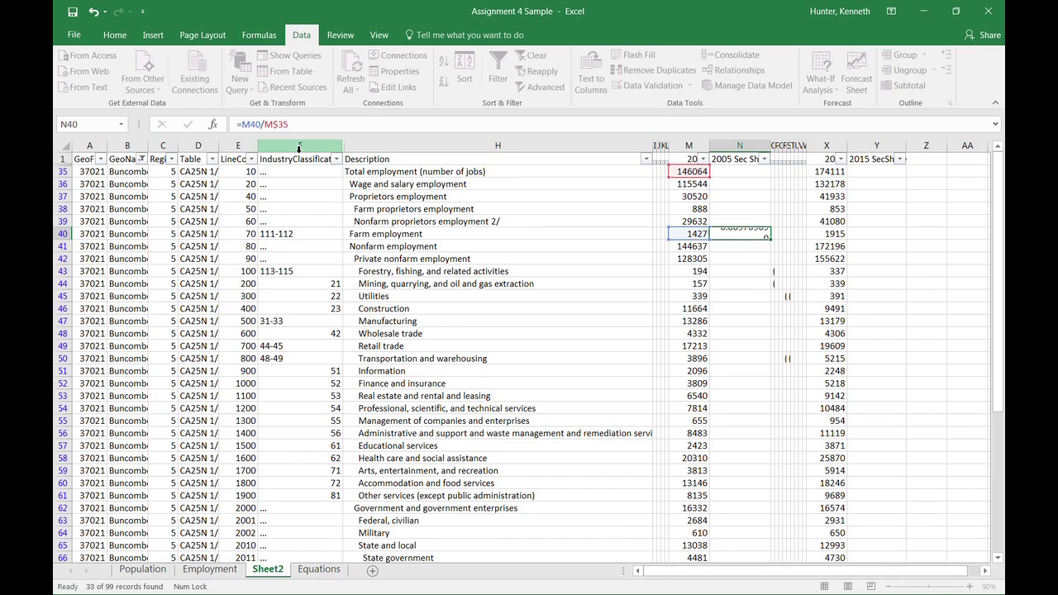
Step: Format the Farm employment share in N40 with comma style and three decimal places
key(Up)
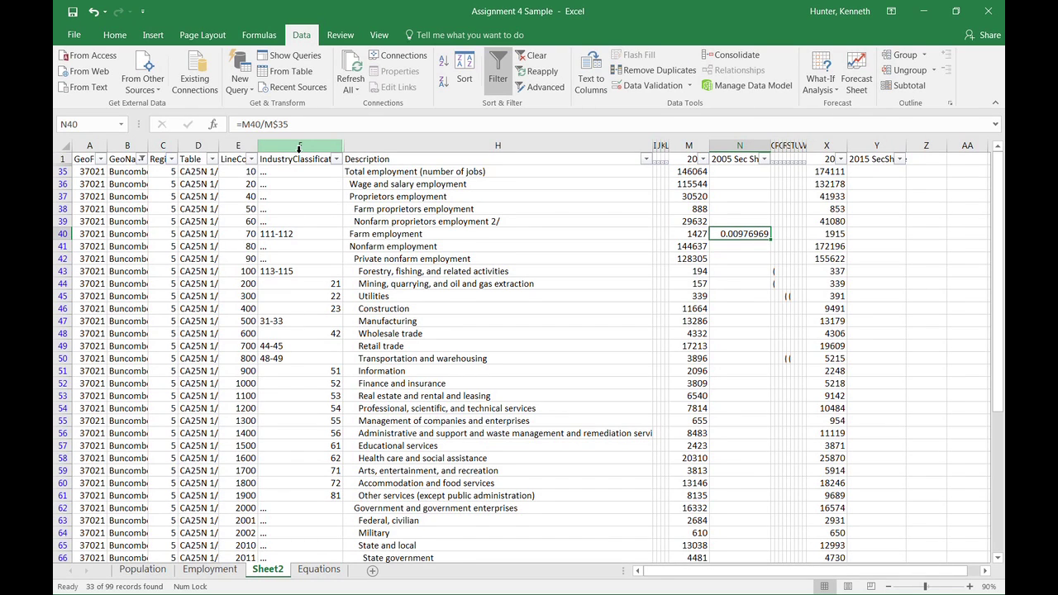
click(115, 36)
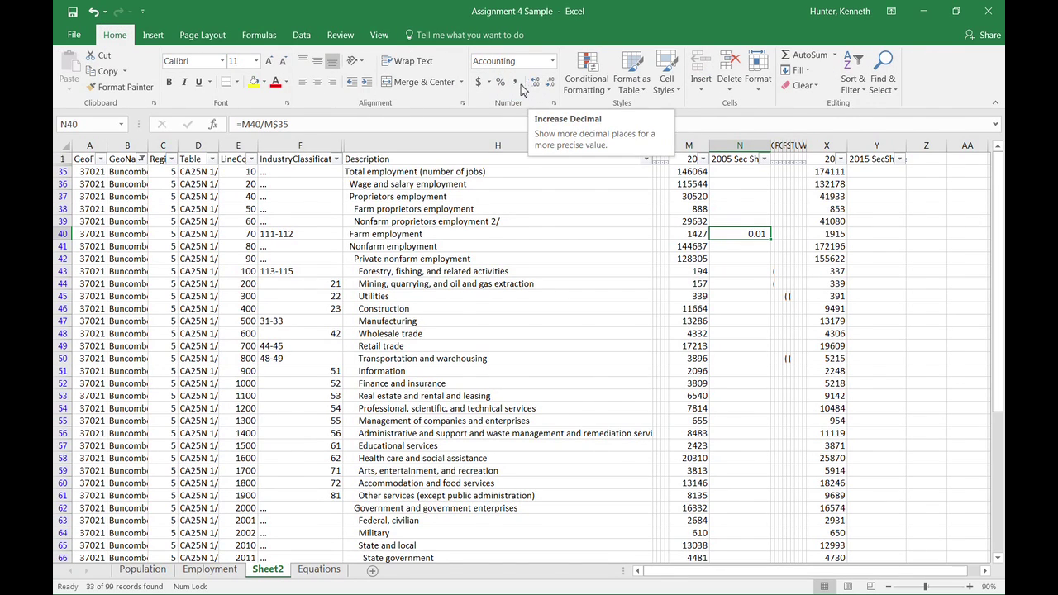
click(534, 83)
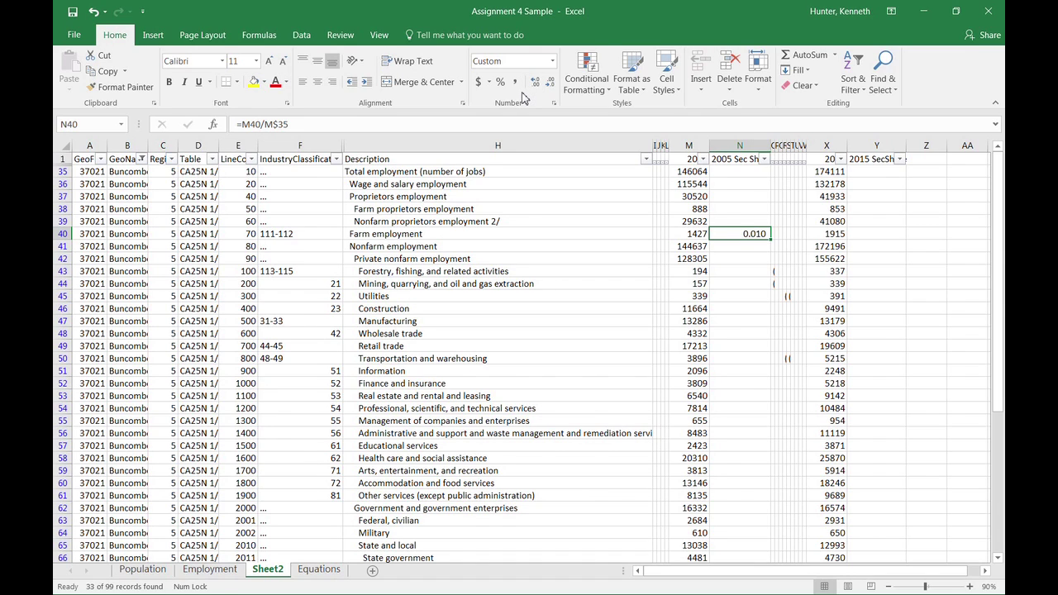
Step: Copy the share formula from N40 into the forestry, mining and utilities rows, N43 to N45
key(ctrl+c)
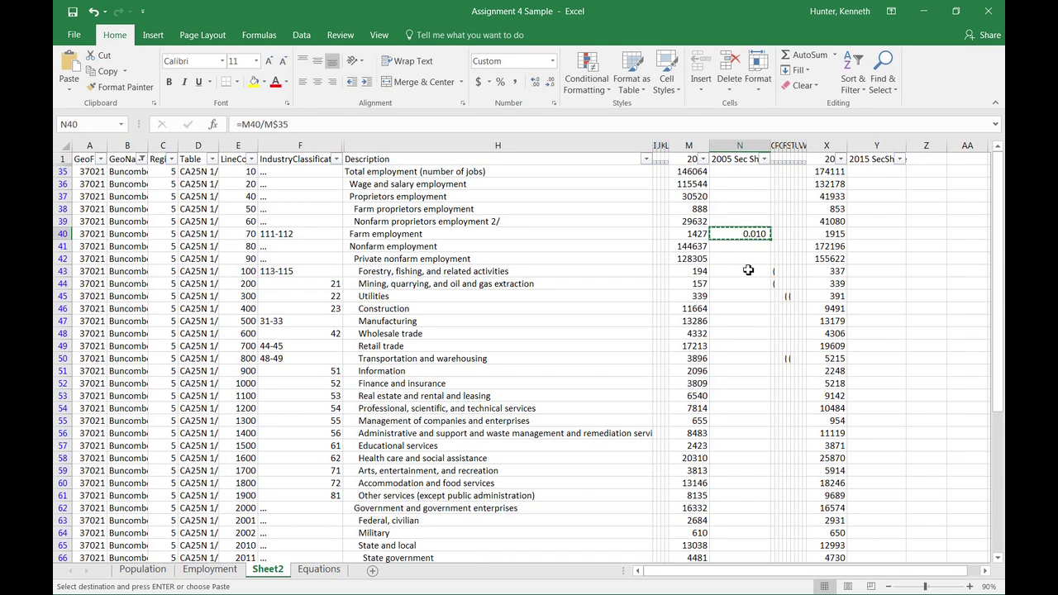
click(749, 270)
key(ctrl+v)
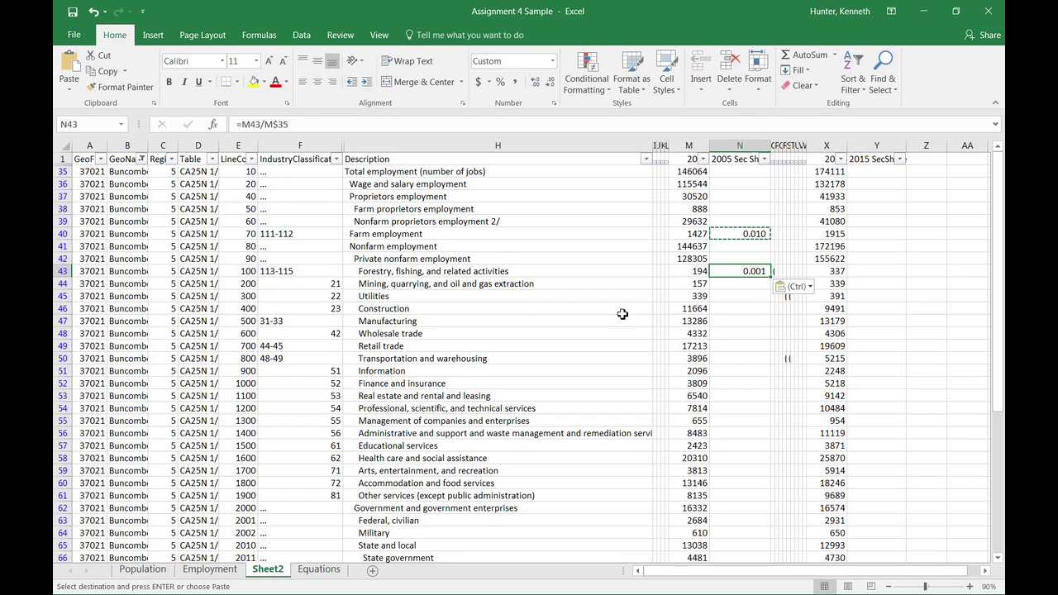
click(734, 285)
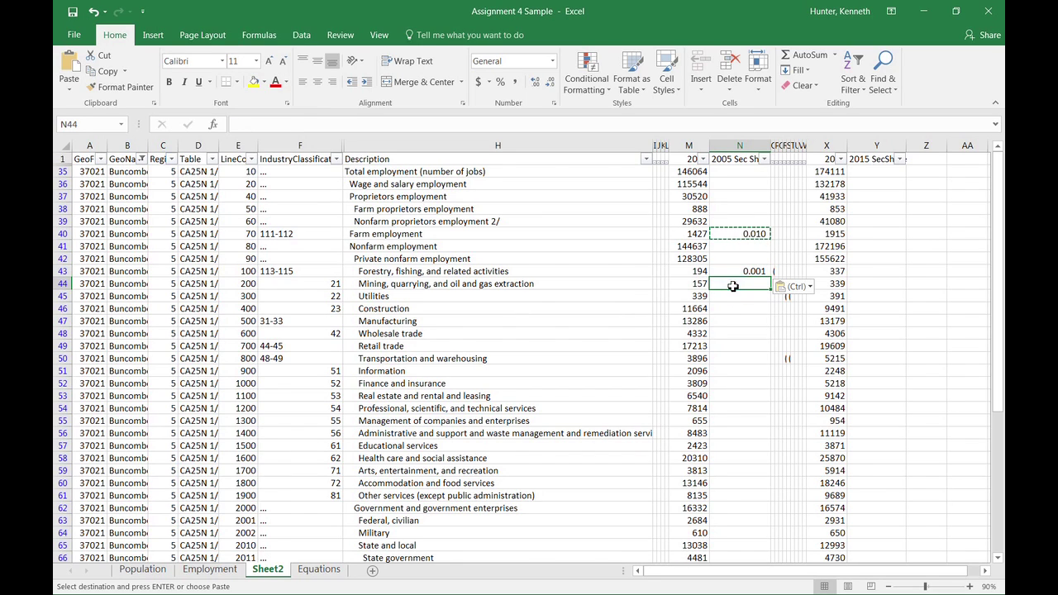
key(ctrl+v)
click(734, 296)
key(ctrl+v)
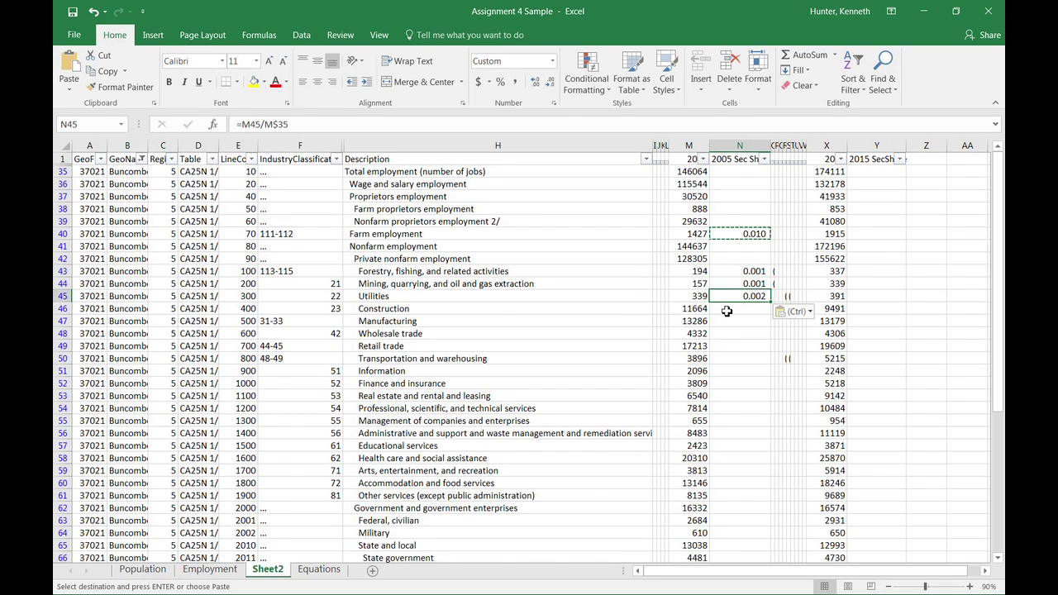
Step: Paste the share formula into the remaining private sector rows from Construction to Other services, N46 to N61
click(727, 309)
key(ctrl+v)
click(726, 322)
key(ctrl+v)
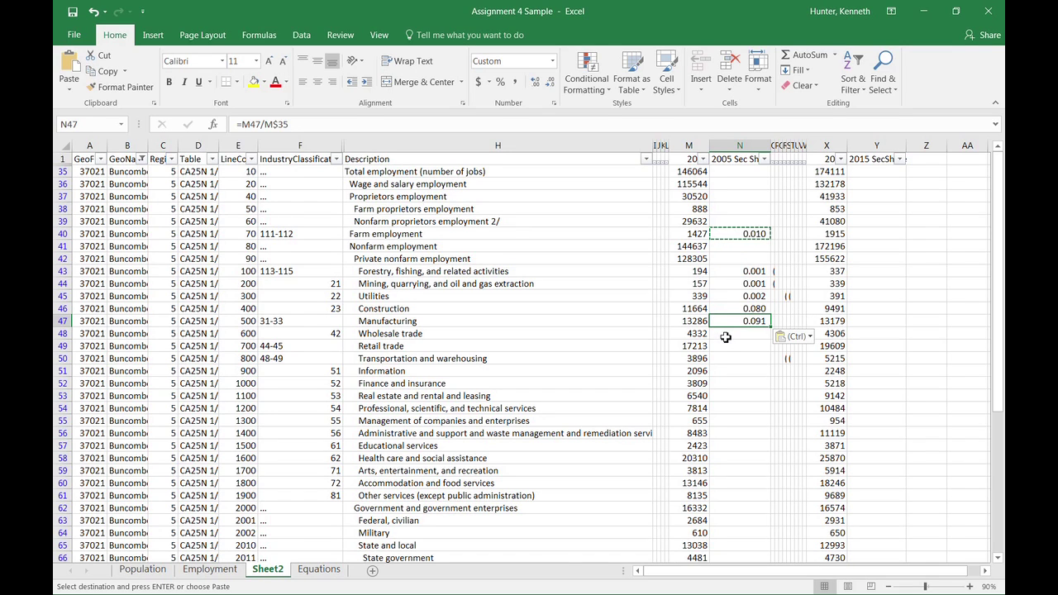
click(726, 335)
key(ctrl+v)
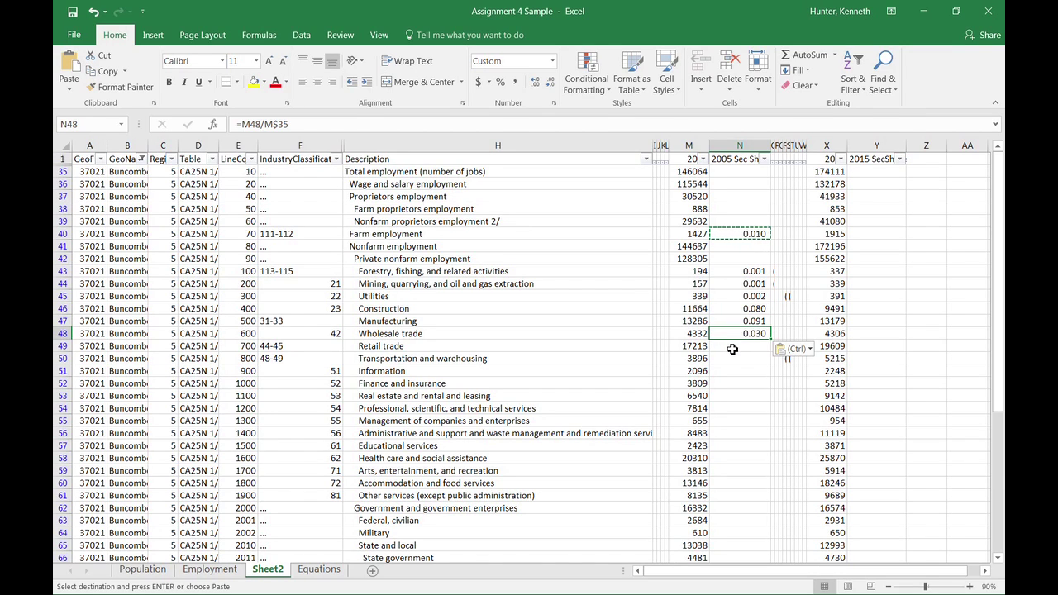
drag(733, 349, 731, 495)
key(ctrl+v)
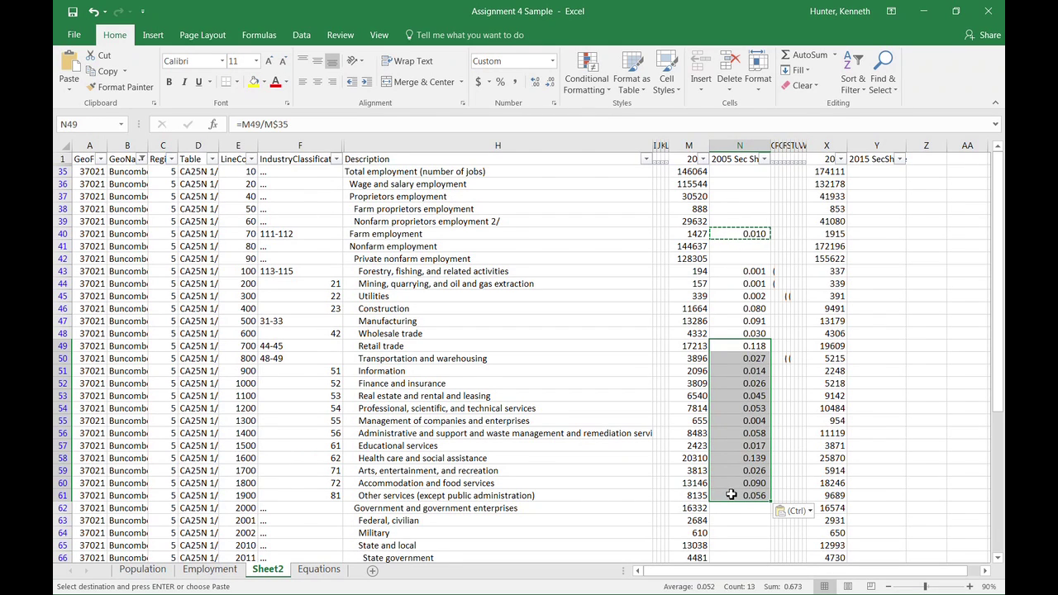
Step: Copy the Other services share formula from N61 into N62 for Government and government enterprises
scroll(732, 482, down, 1)
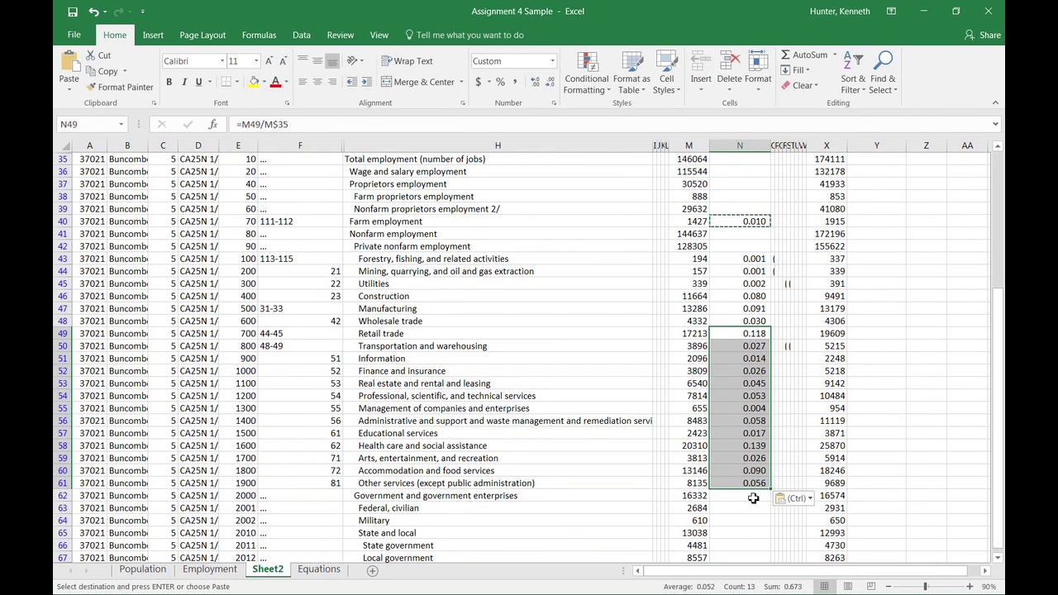
scroll(671, 492, up, 1)
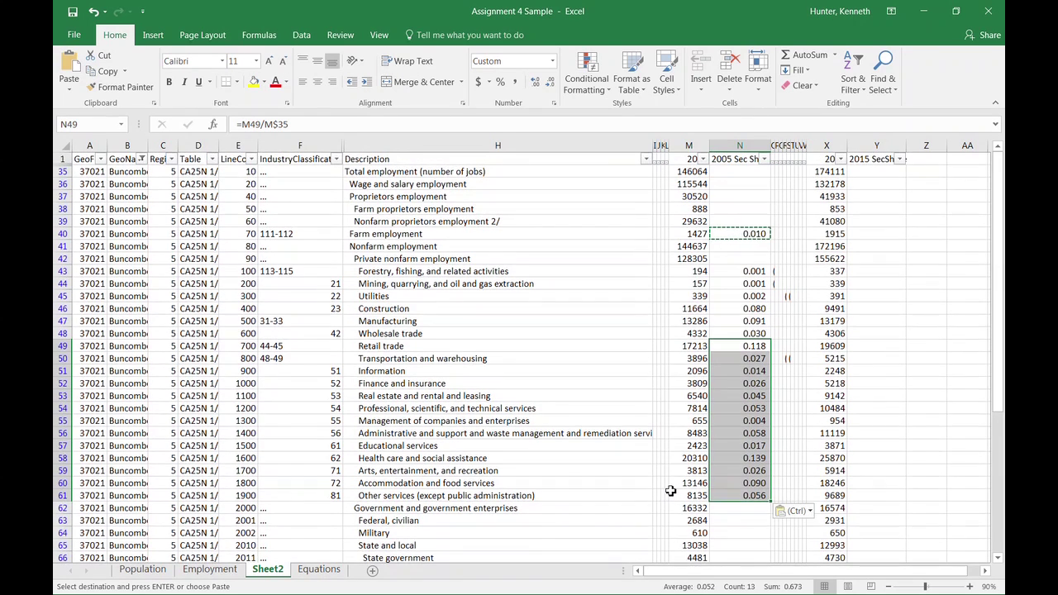
scroll(671, 491, down, 1)
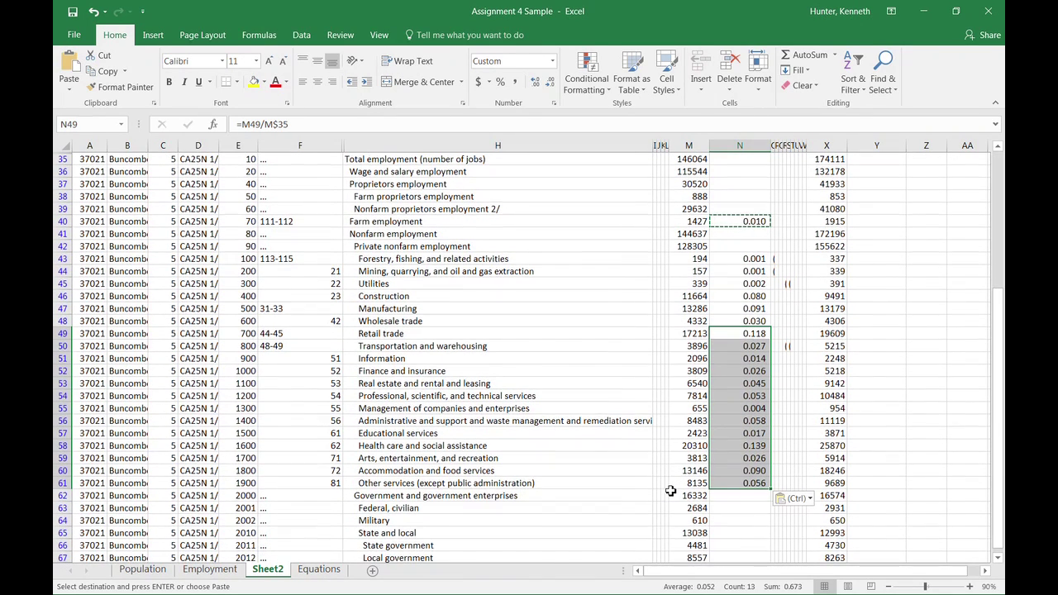
click(735, 496)
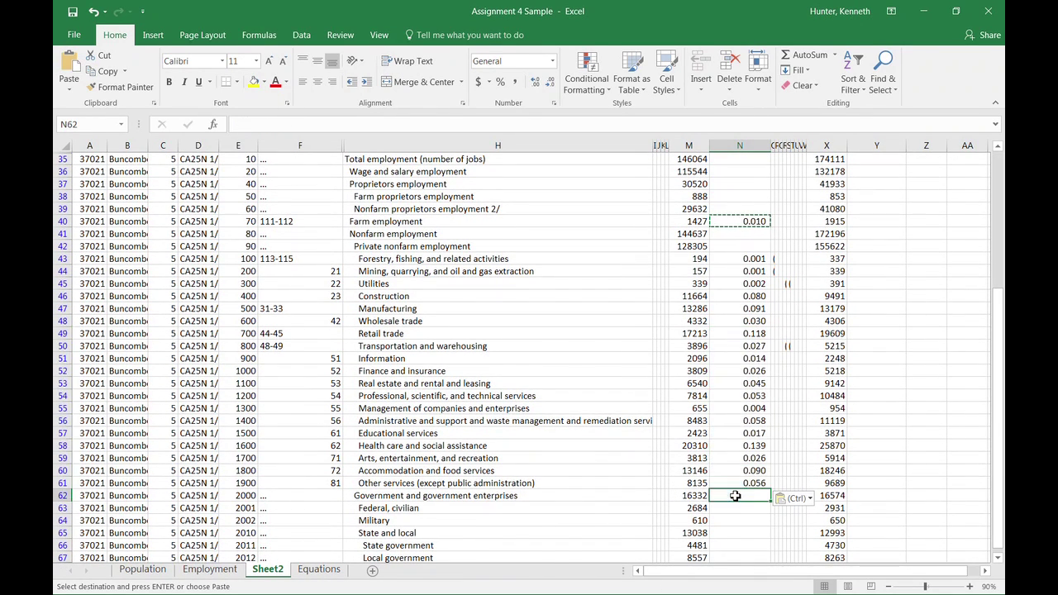
key(ctrl+c)
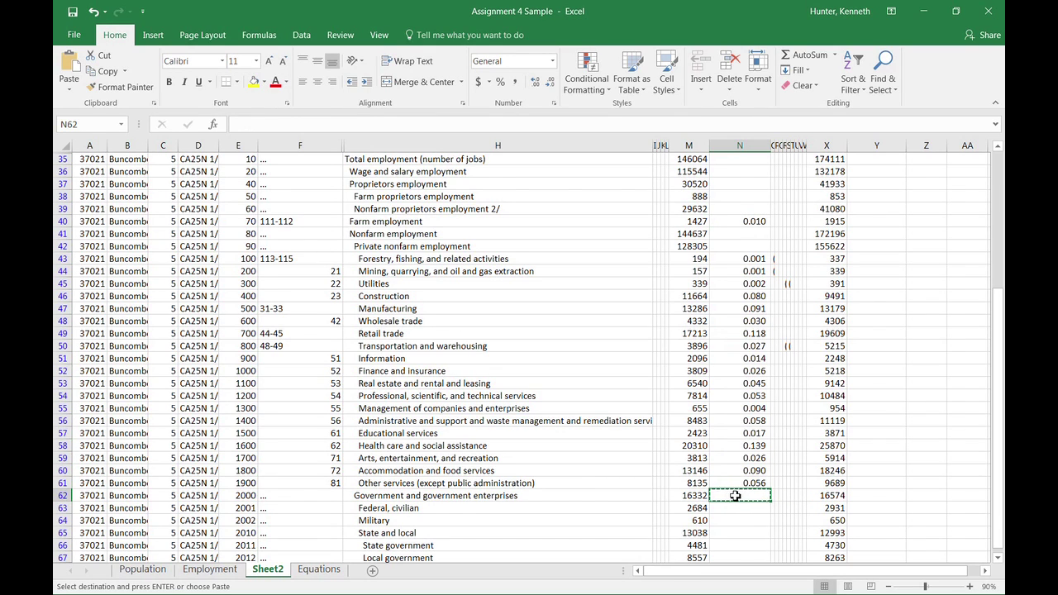
click(740, 484)
key(ctrl+c)
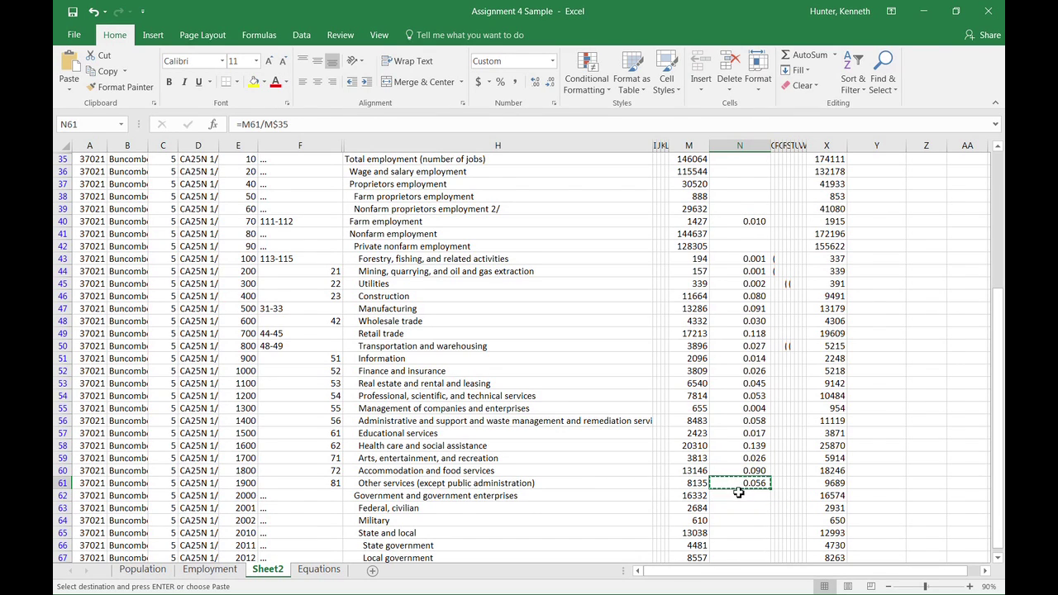
click(740, 497)
key(ctrl+v)
Step: Sum the 2005 sectoral shares N40:N62 in cell N63 as a check total
click(739, 510)
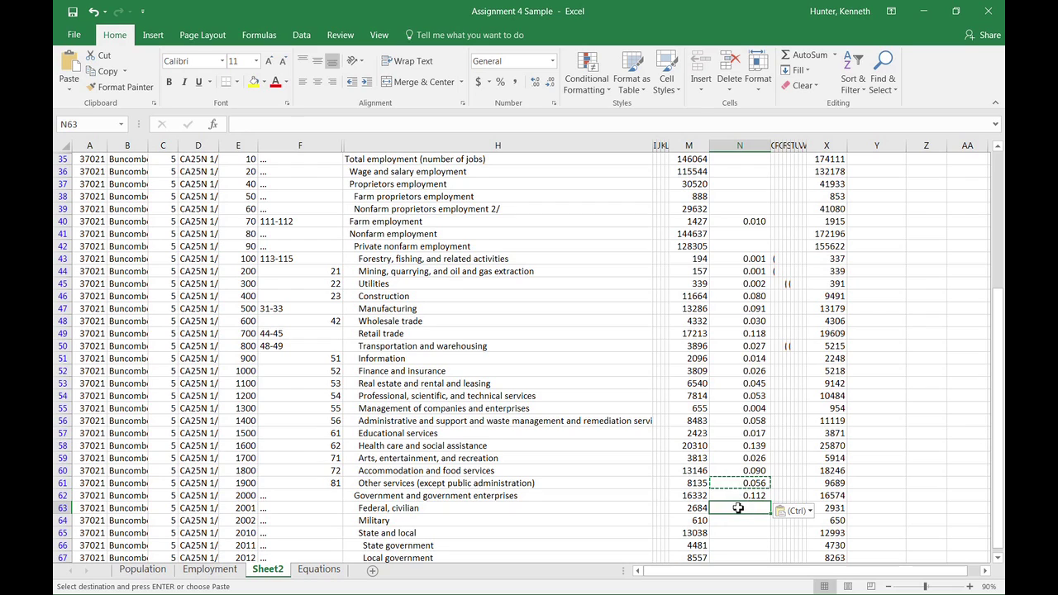
text(=sum()
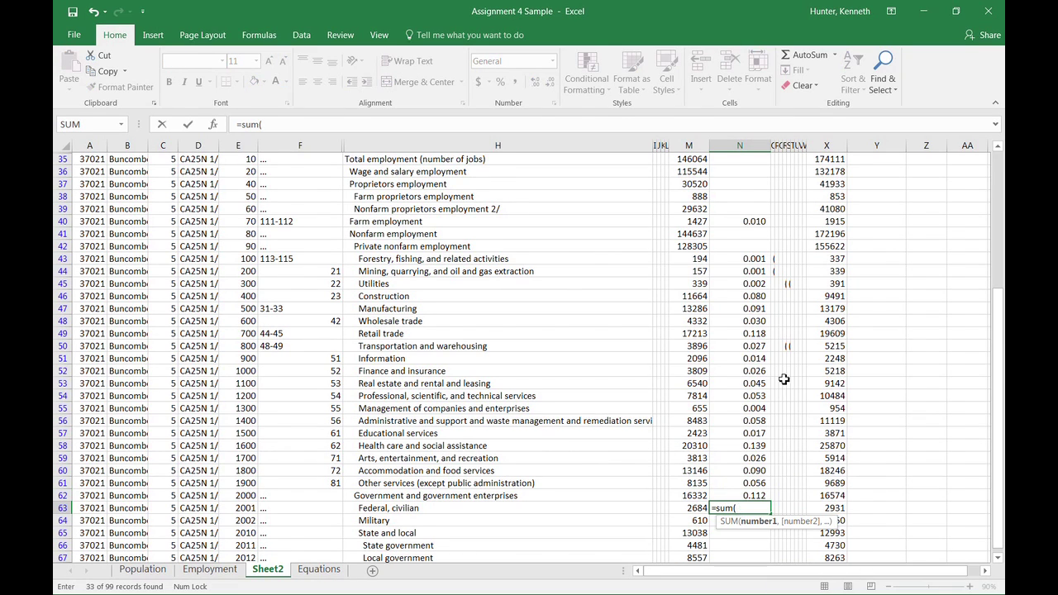
click(751, 222)
drag(746, 255, 716, 495)
text())
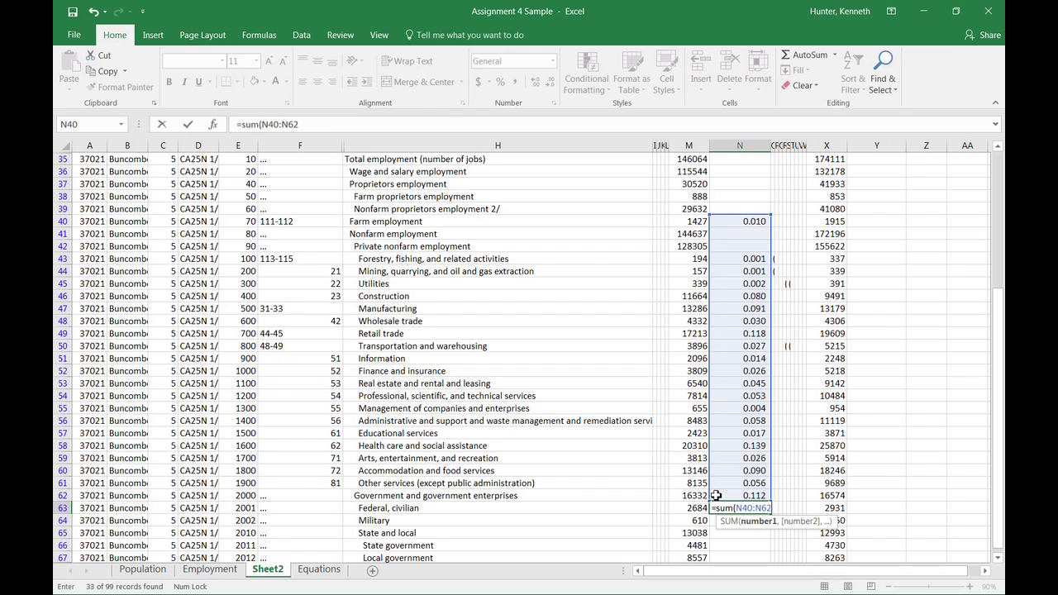
key(Return)
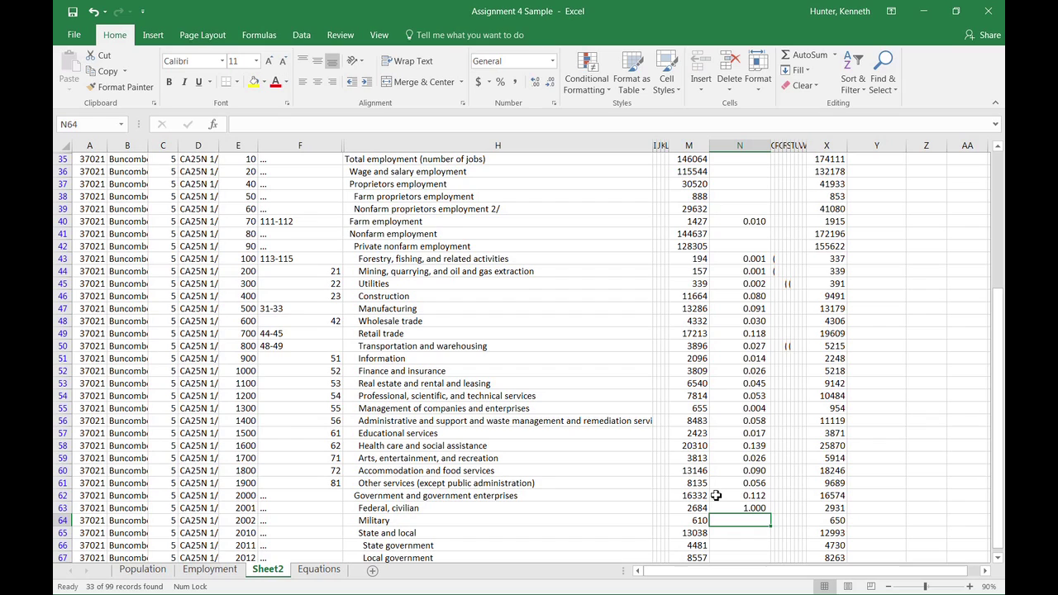
Step: Delete the check total of the 2005 sectoral shares from cell N63
key(Up)
key(Delete)
Step: Review the 2005 share formulas in column N, going up from Government and government enterprises to the mining row
click(716, 495)
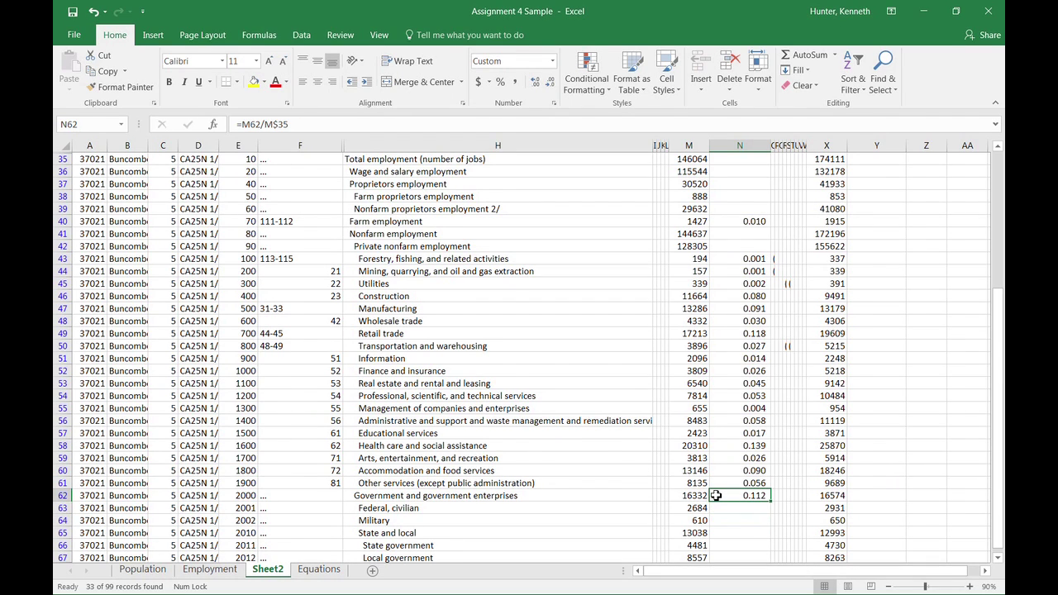
key(Up)
key(Up)
key(Up)
key(Up)
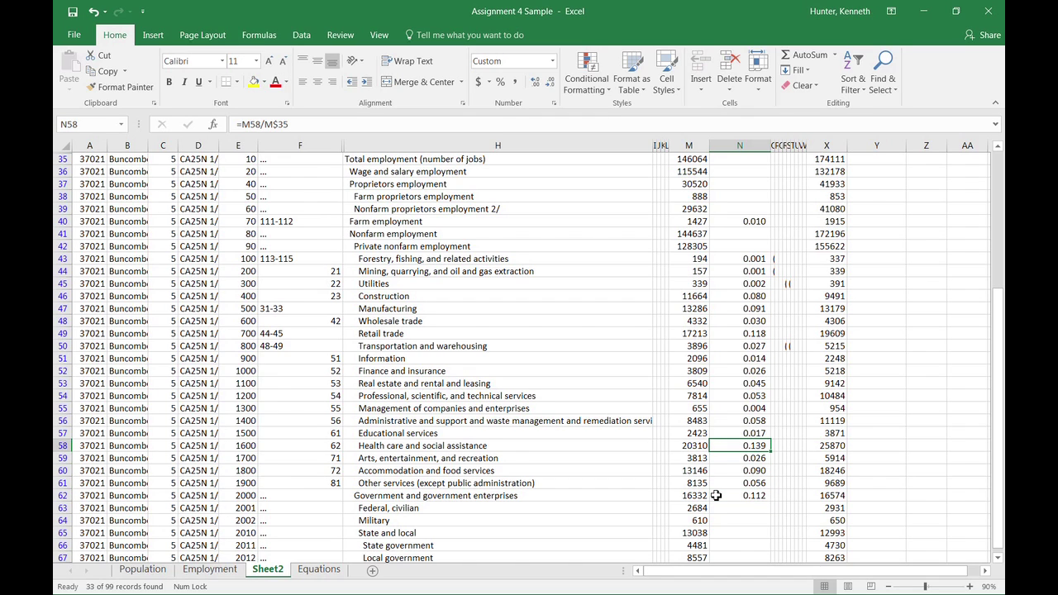
key(Up)
key(Up)
key(Up)
key(Up)
key(Up)
key(Up)
key(Up)
key(Up)
key(Up)
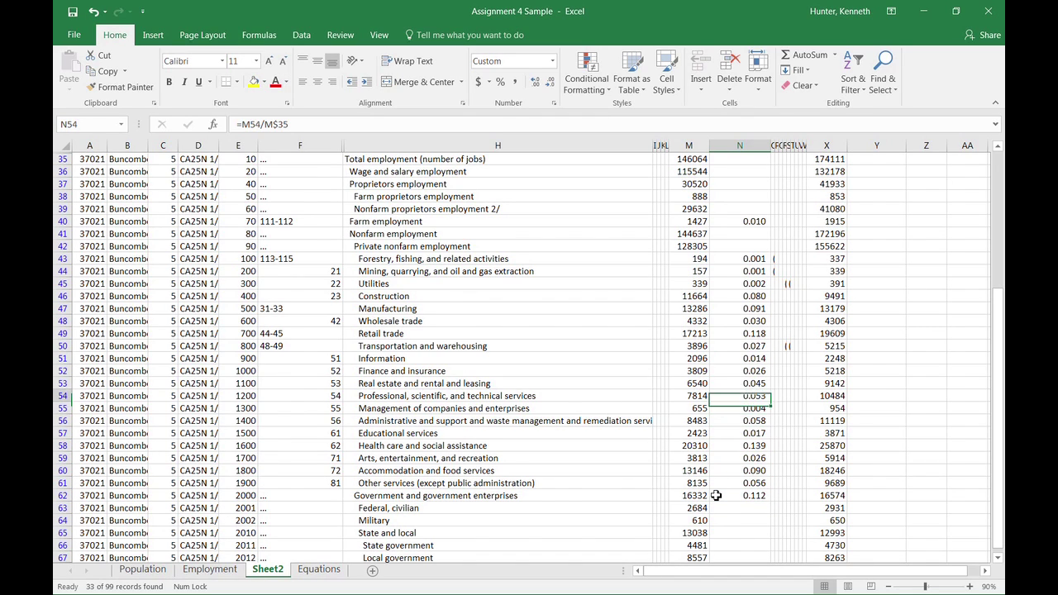
key(Up)
key(Up)
key(Up)
key(Up)
key(Up)
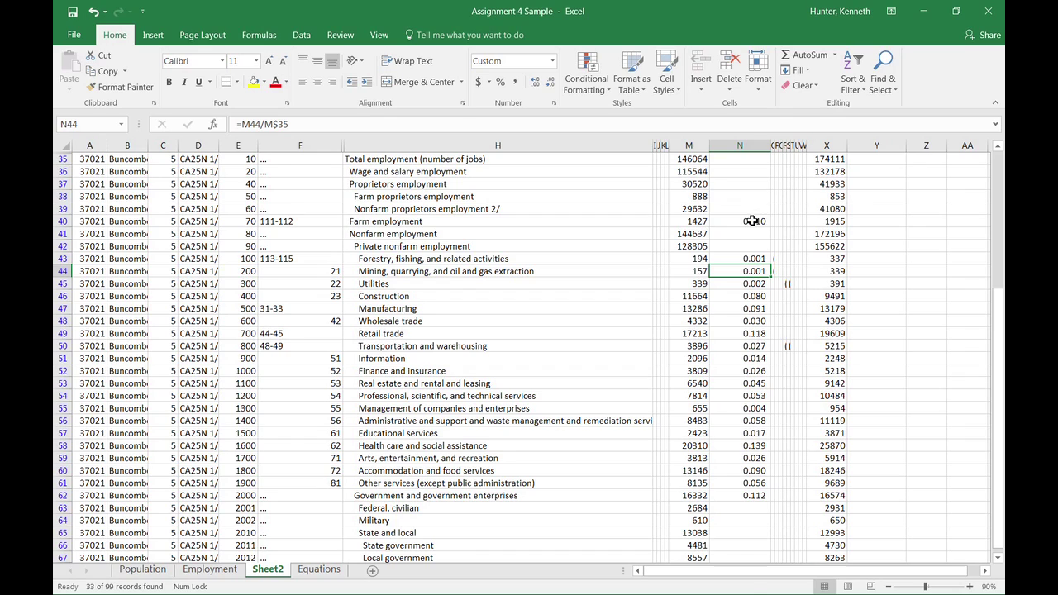
Step: Copy the 2005 share formulas N40:N62 into column Y from Y40 to calculate the sectoral shares of column X
drag(751, 221, 753, 497)
key(ctrl+c)
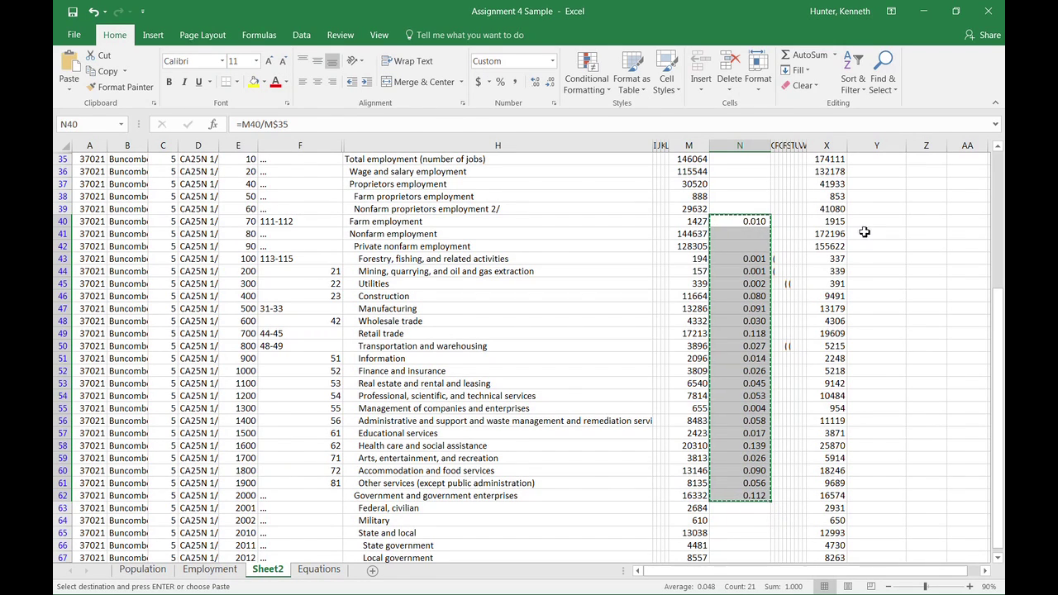
click(872, 222)
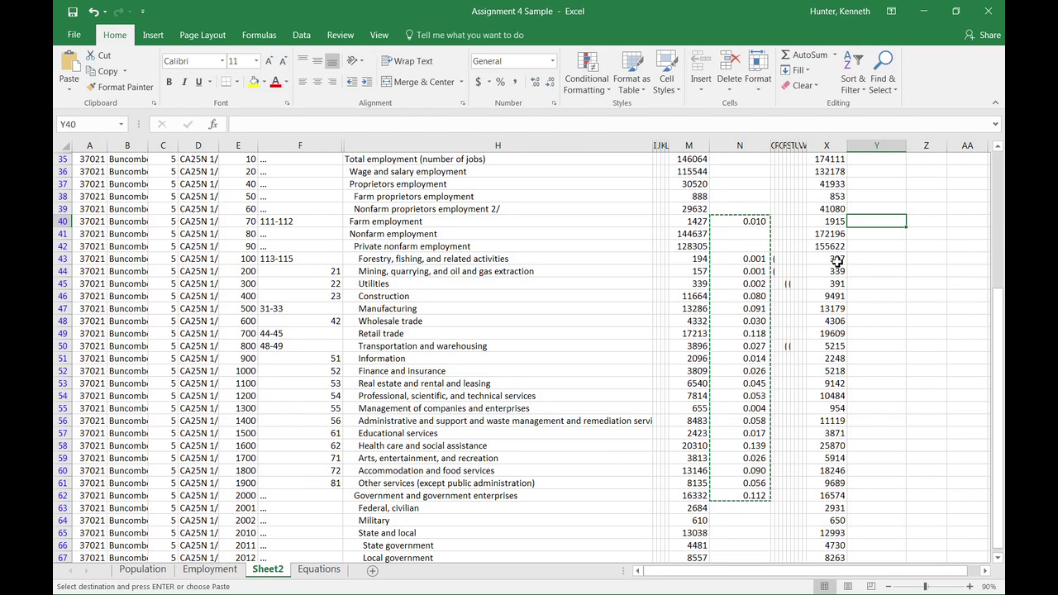
key(ctrl+v)
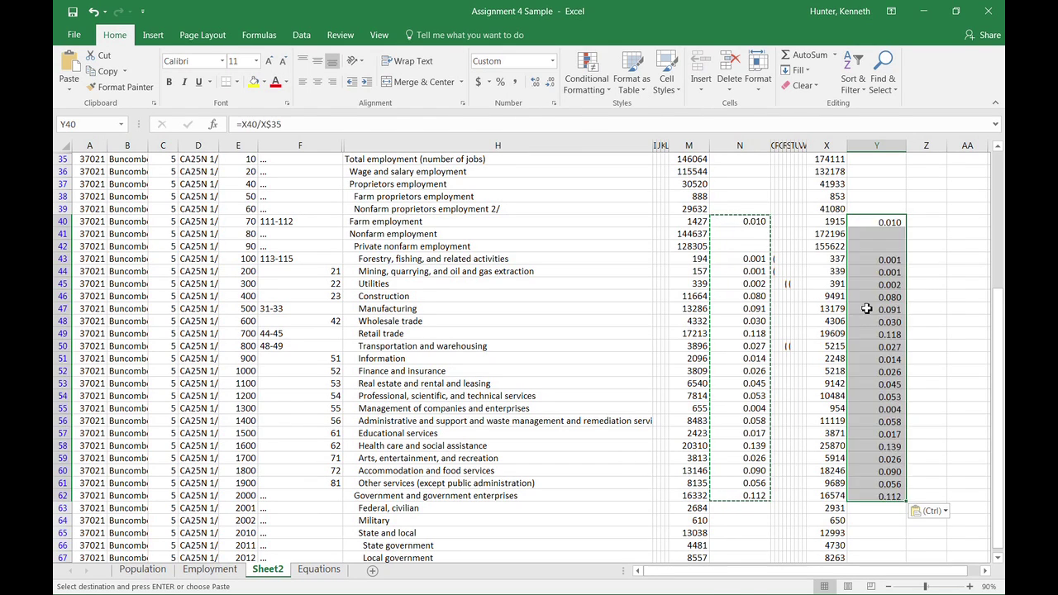
click(885, 311)
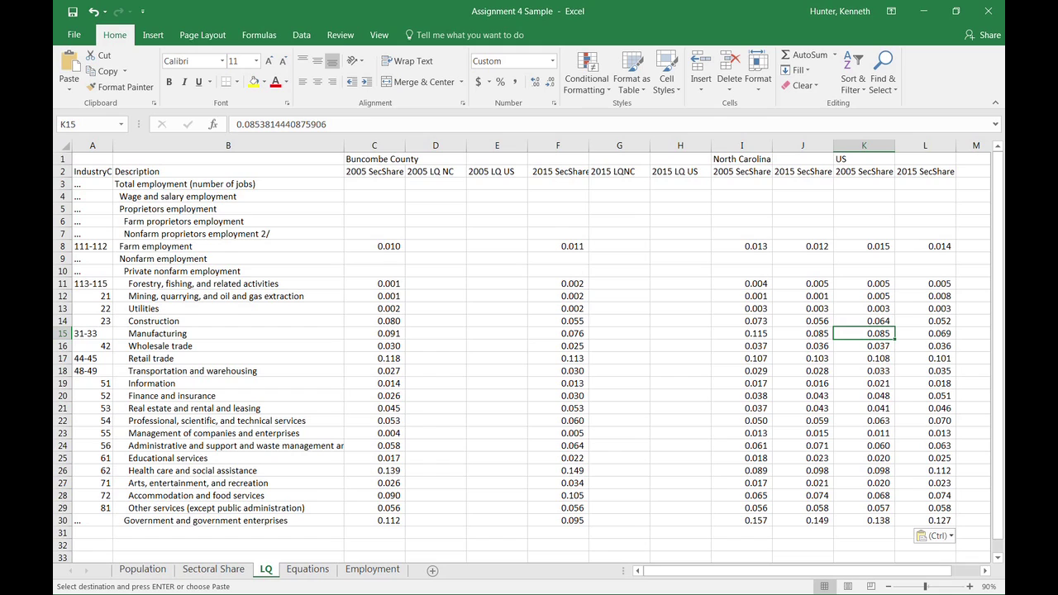
Step: On the LQ sheet, calculate the 2005 farm employment LQ relative to North Carolina in D8 as =C8/I8
click(446, 250)
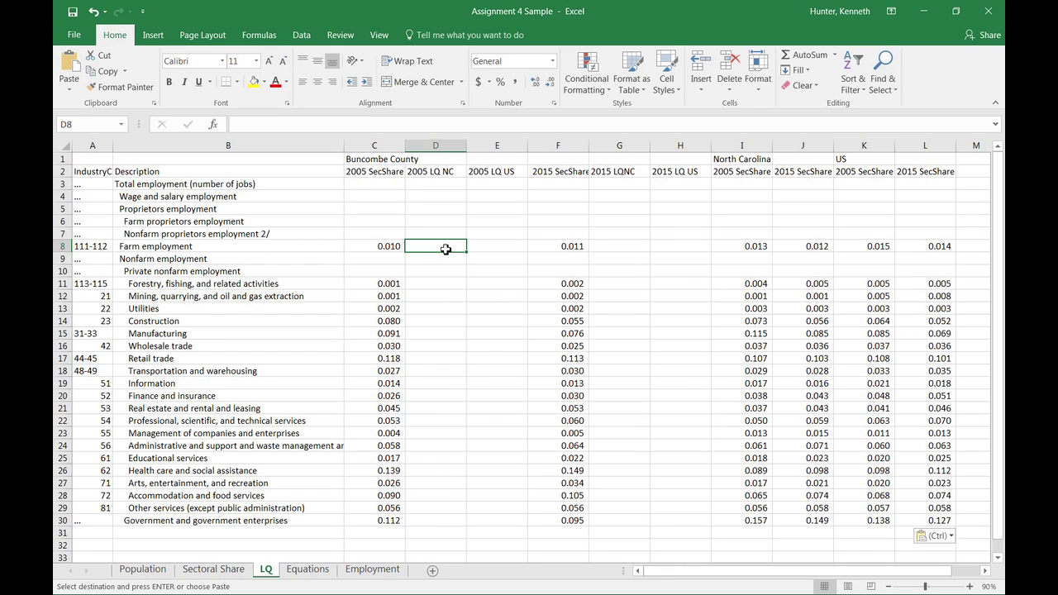
text(=)
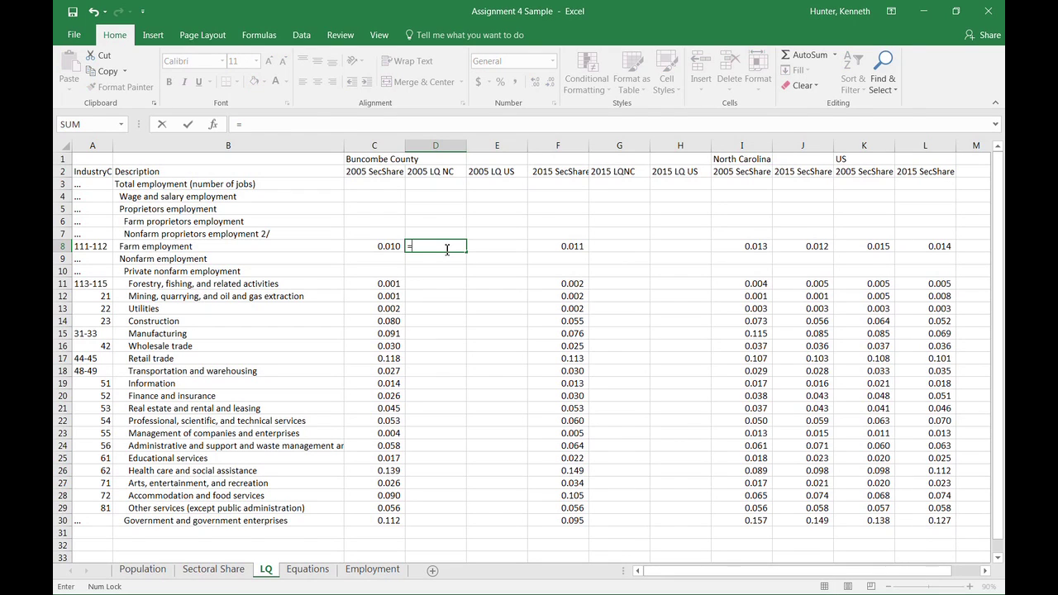
key(Left)
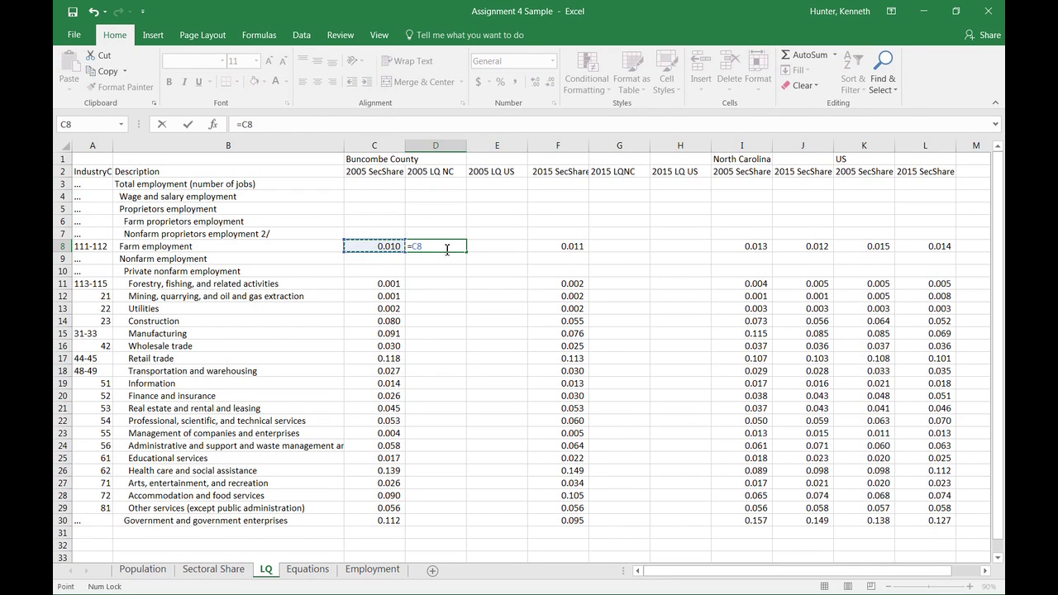
text(/)
key(Right)
key(Right)
key(Right)
key(Right)
key(Right)
key(Right)
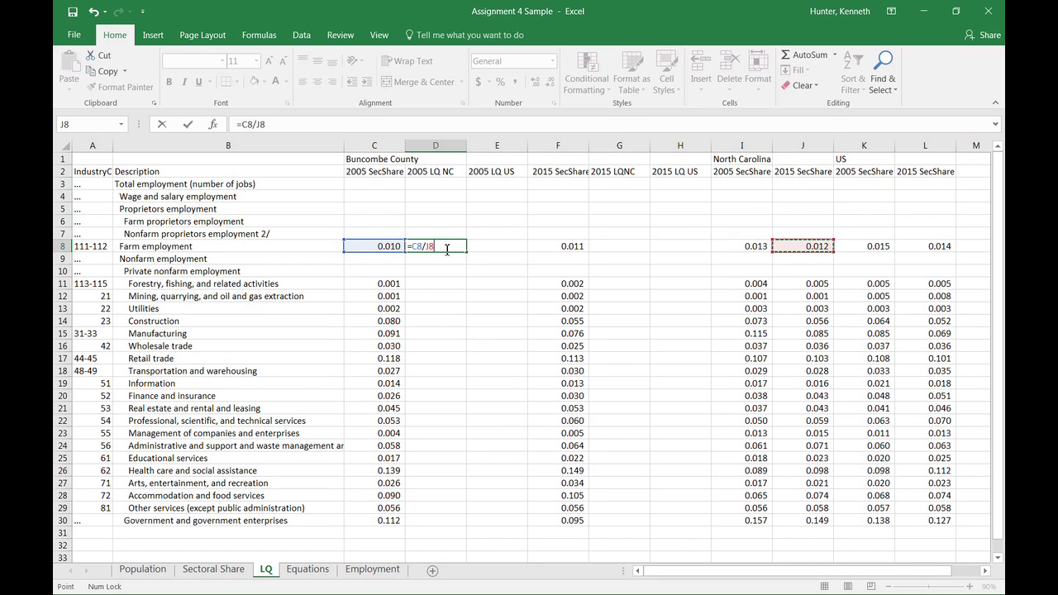
key(Left)
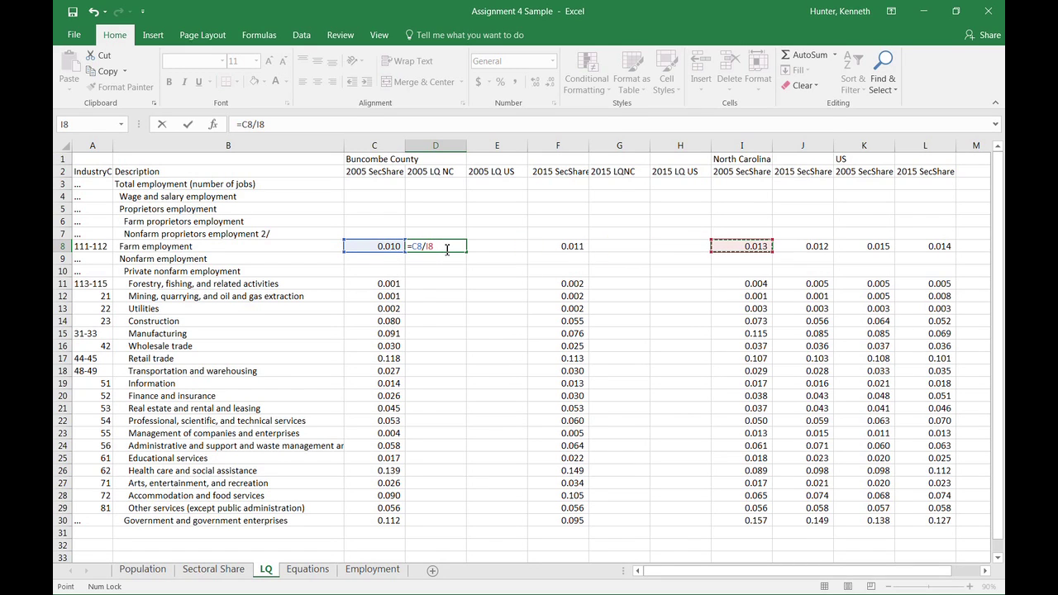
key(Return)
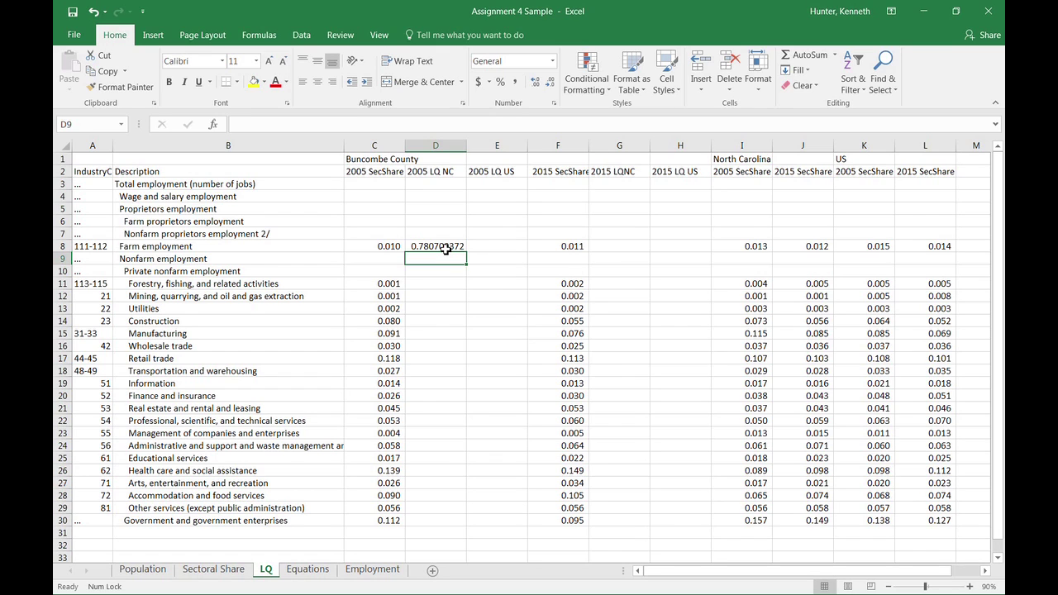
Step: Calculate the 2005 farm employment LQ relative to the US in E8 by dividing C8 by the US 2005 share in K8
click(445, 249)
key(Right)
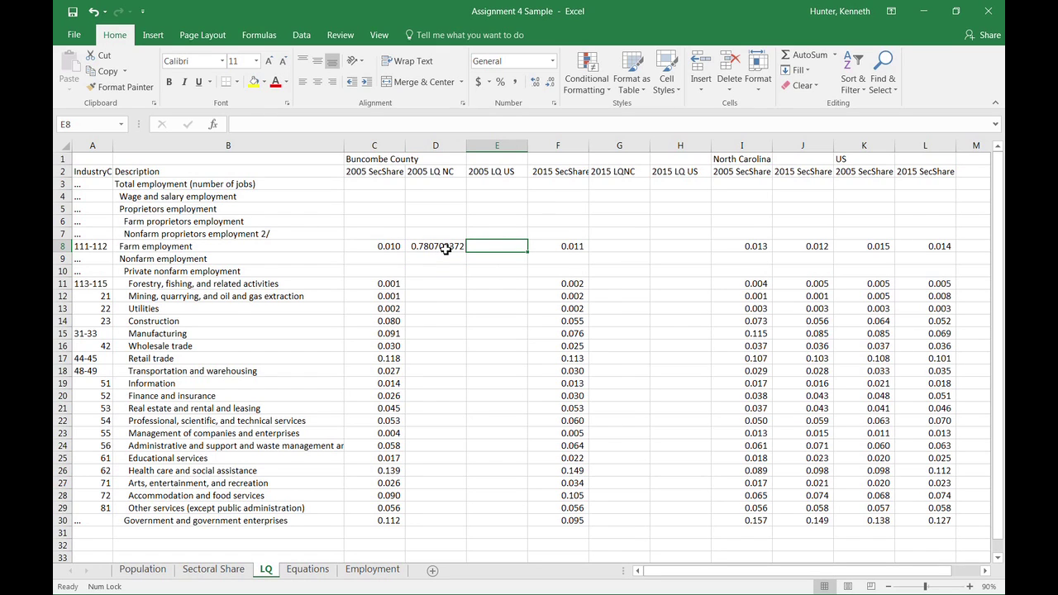
text(=)
key(Left)
key(Left)
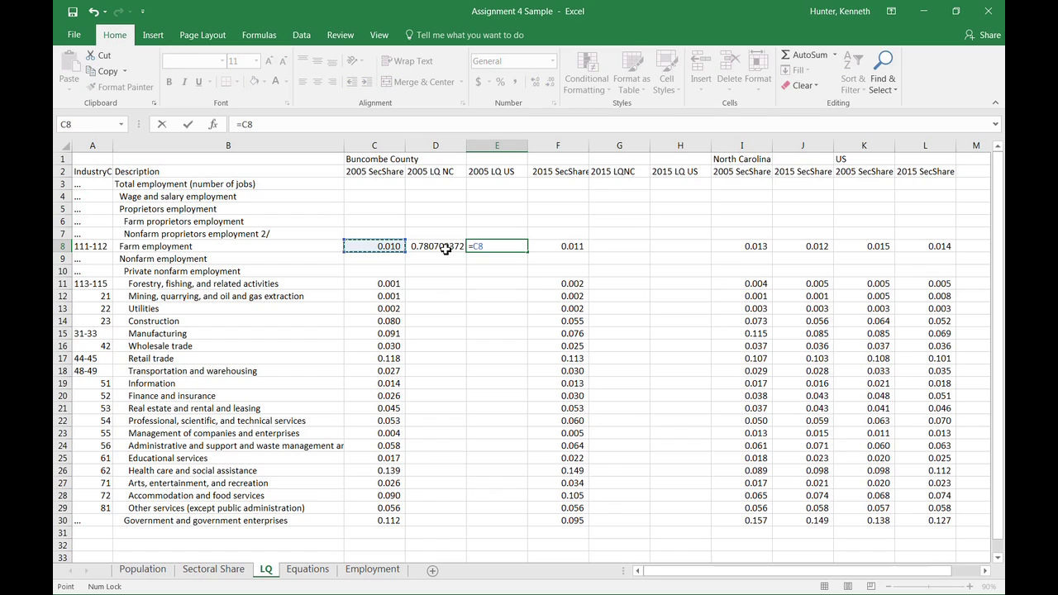
text(/)
key(Right)
key(Right)
key(Right)
key(Right)
key(Right)
key(Right)
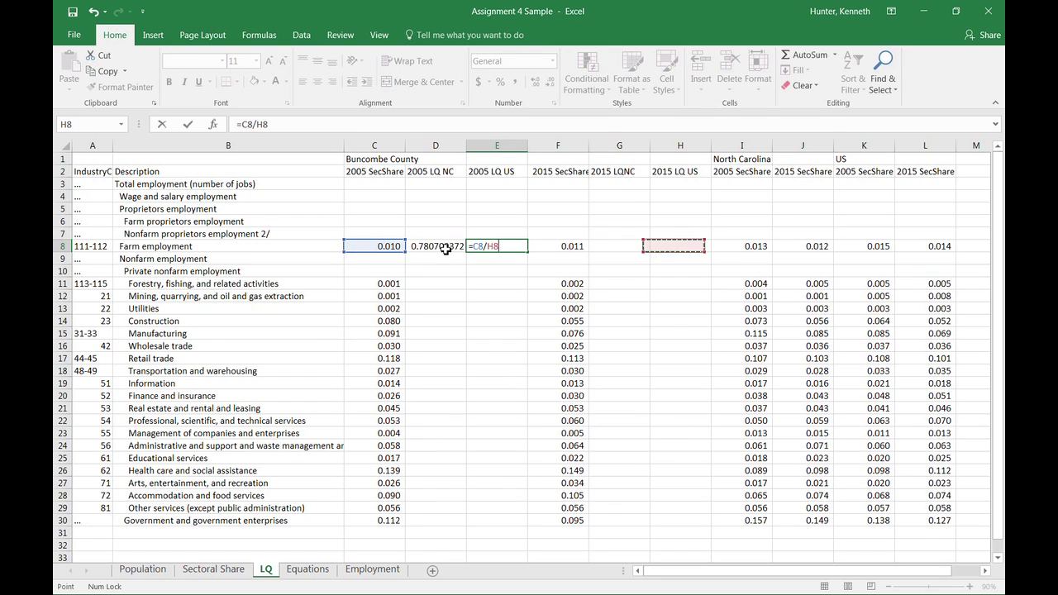
key(Return)
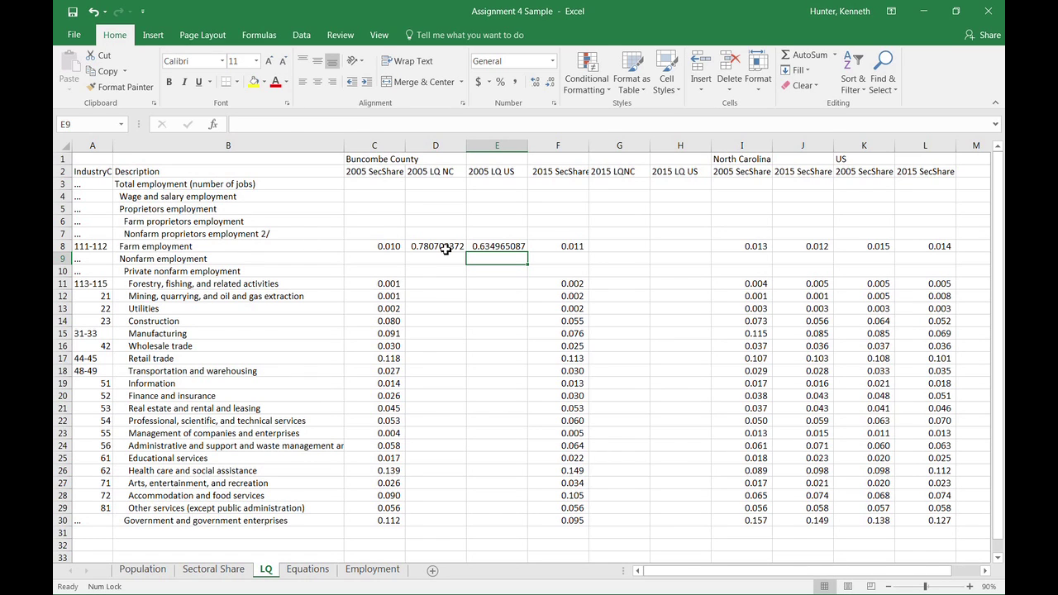
Step: Calculate the 2015 farm employment LQ relative to North Carolina in G8 as =F8/J8
click(609, 248)
text(=)
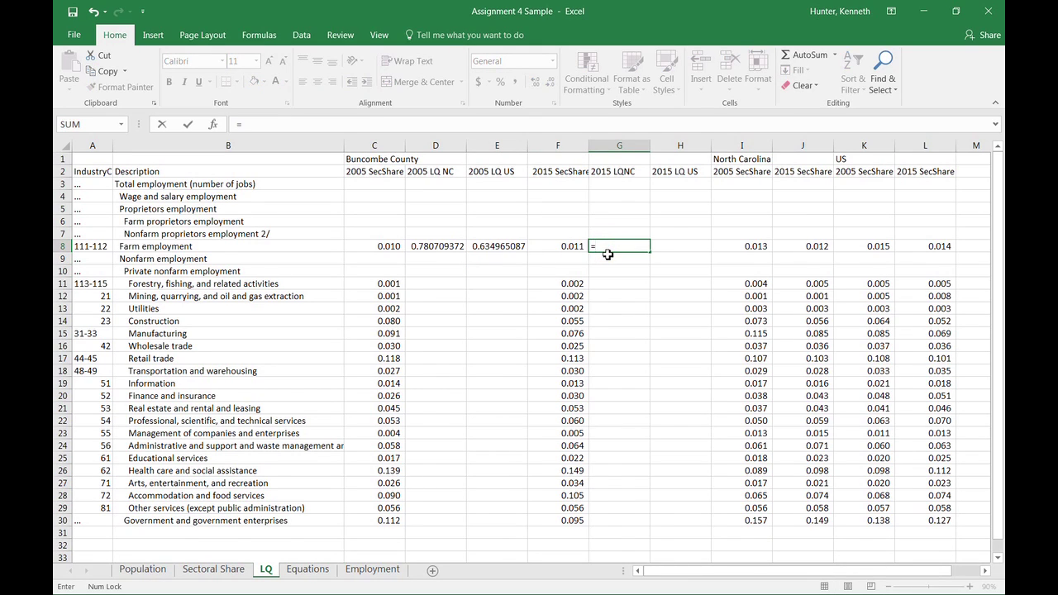
key(Left)
text(/)
key(Right)
key(Right)
key(Right)
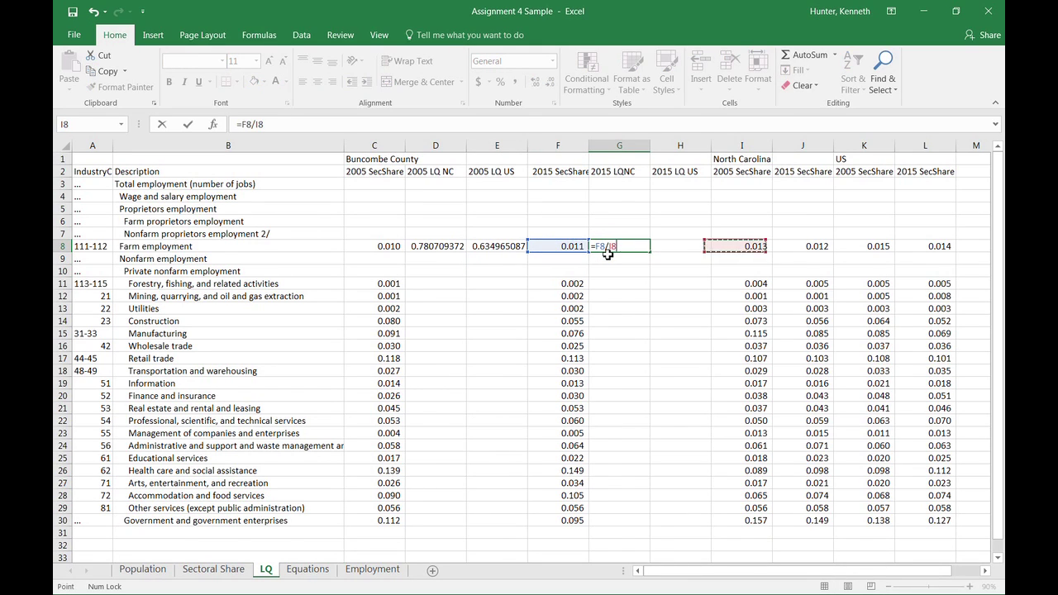
key(Return)
Step: Calculate the 2015 farm employment LQ relative to the US in H8 by dividing F8 by the US 2015 share in L8
key(Up)
key(Right)
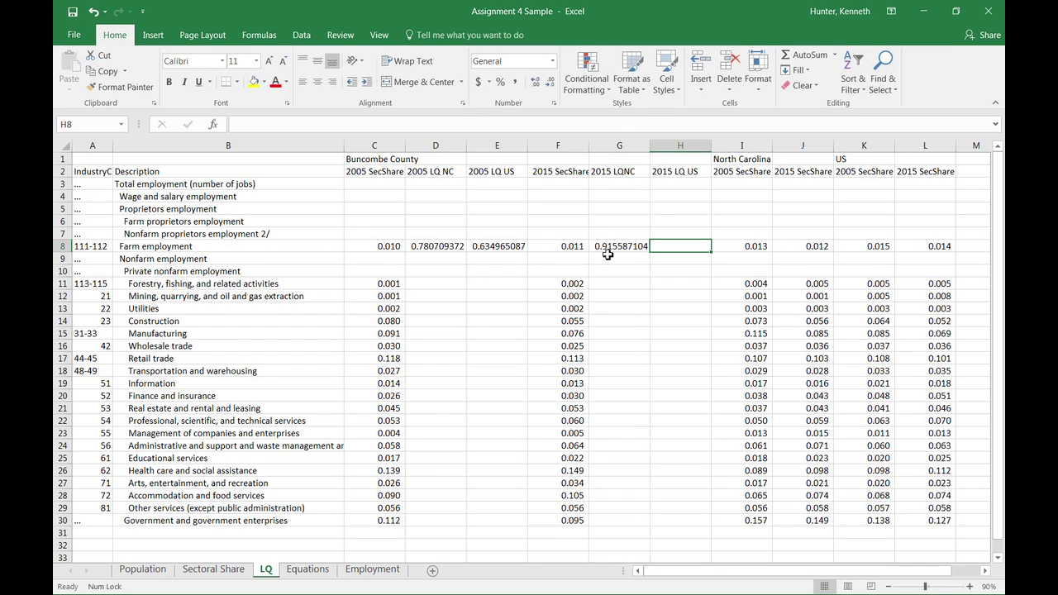
text(=)
key(Left)
key(Left)
text(/)
key(Right)
key(Right)
key(Right)
key(Right)
key(Return)
key(Return)
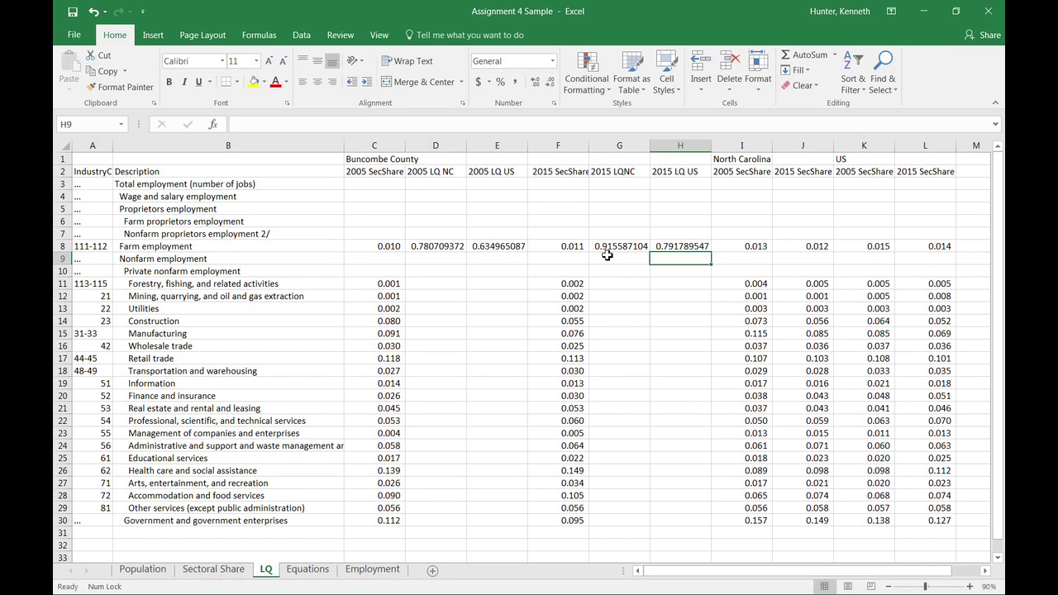
Step: Copy the 2005 LQ formulas D8:E8 into the remaining sector rows, D11:E30
drag(459, 248, 492, 247)
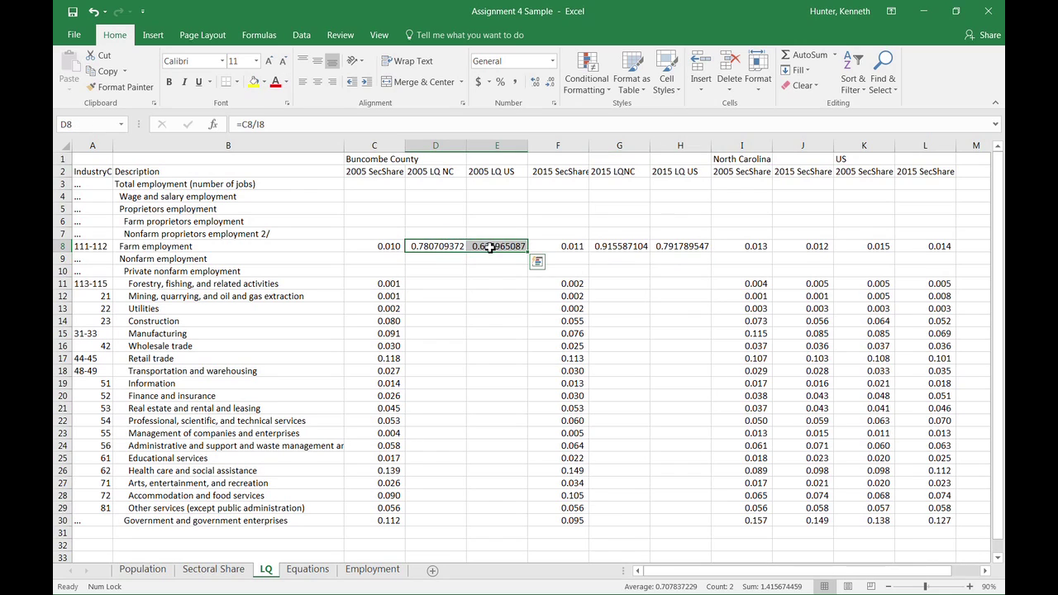
key(ctrl+c)
drag(434, 284, 417, 526)
key(ctrl+v)
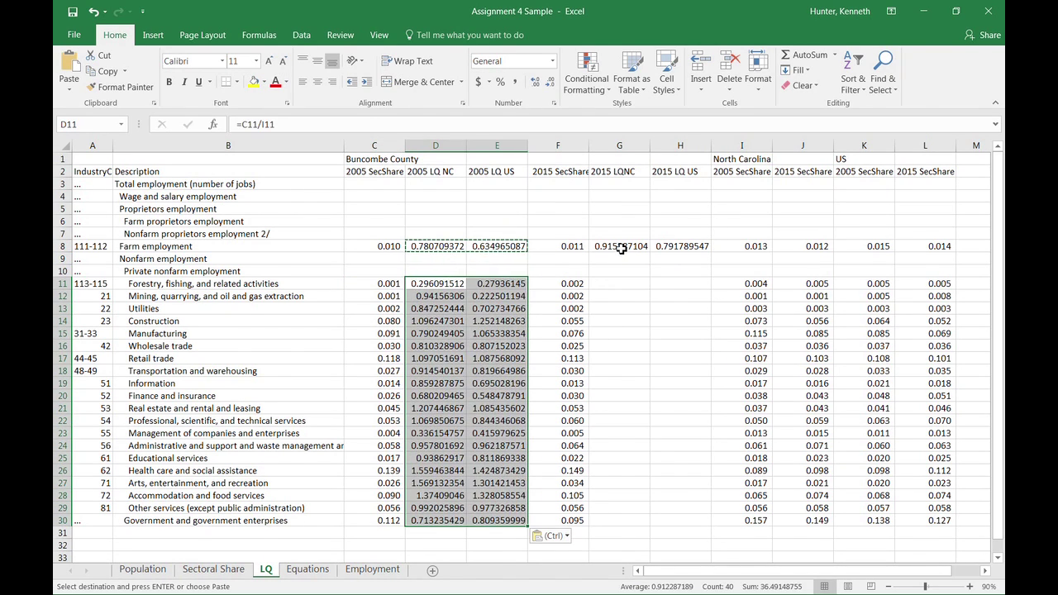
Step: Copy the 2015 LQ formulas G8:H8 into G11:H30 and select the 2005 North Carolina LQ for Health care and social assistance
drag(621, 248, 678, 247)
key(ctrl+c)
drag(620, 283, 605, 519)
key(ctrl+v)
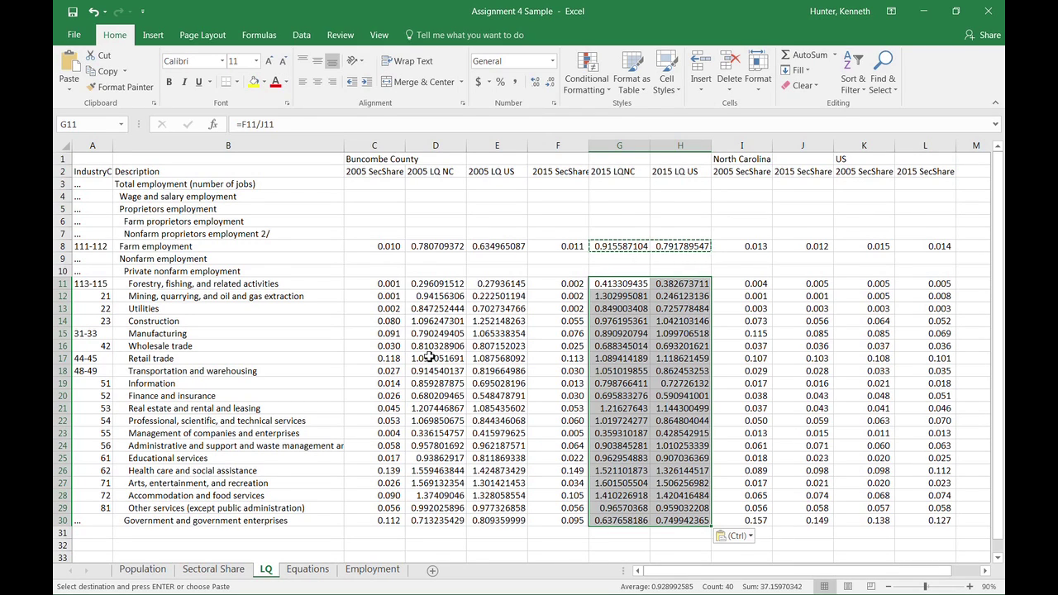
click(436, 472)
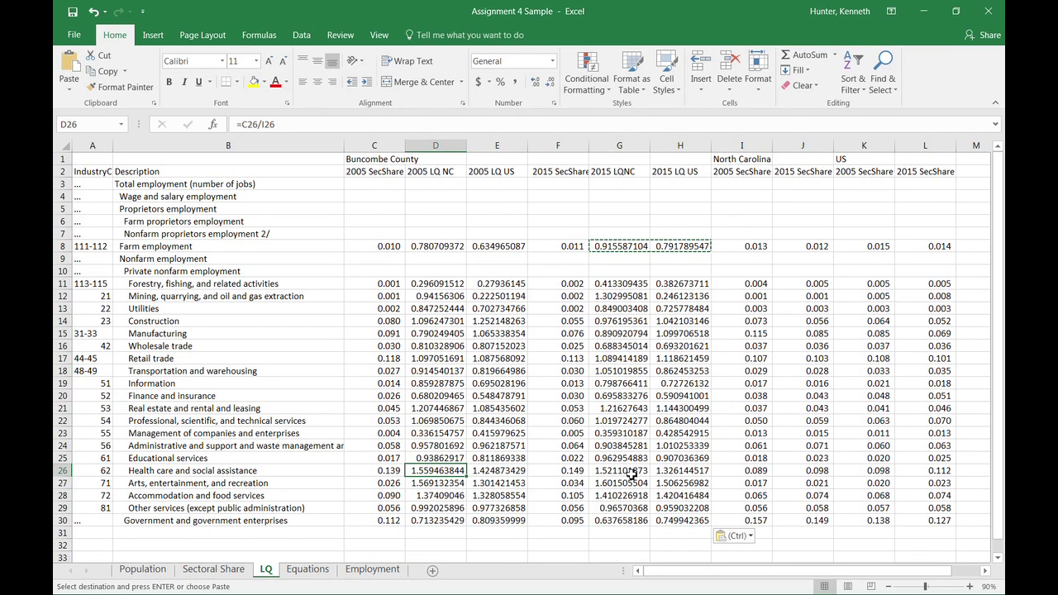